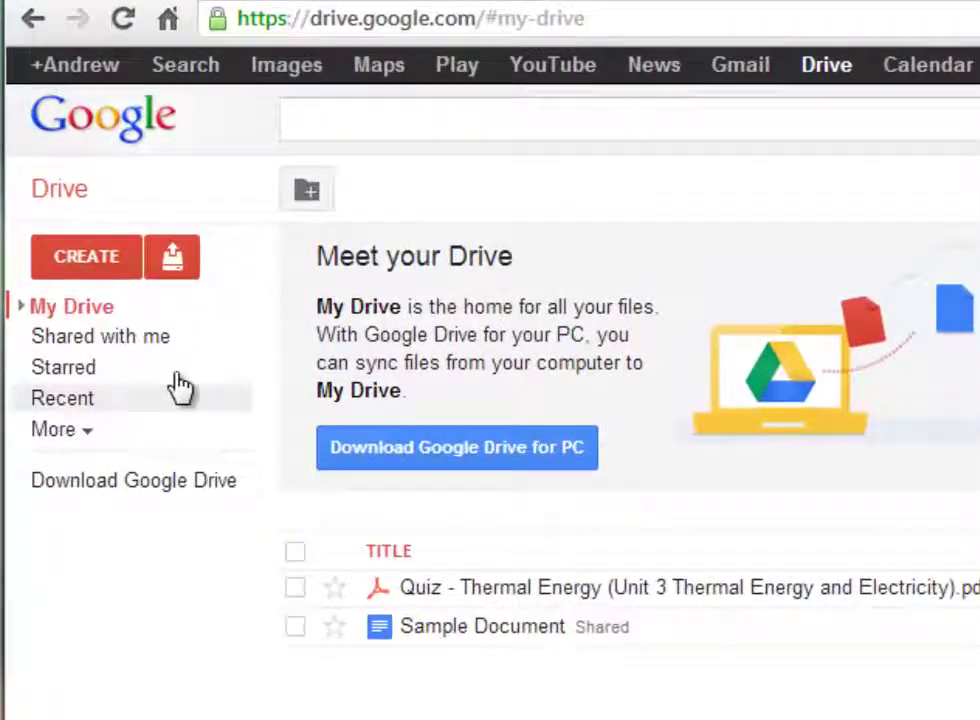
Step: Create a new presentation from Google Drive's CREATE menu
{"action": "left_click", "coordinate": [97, 268]}
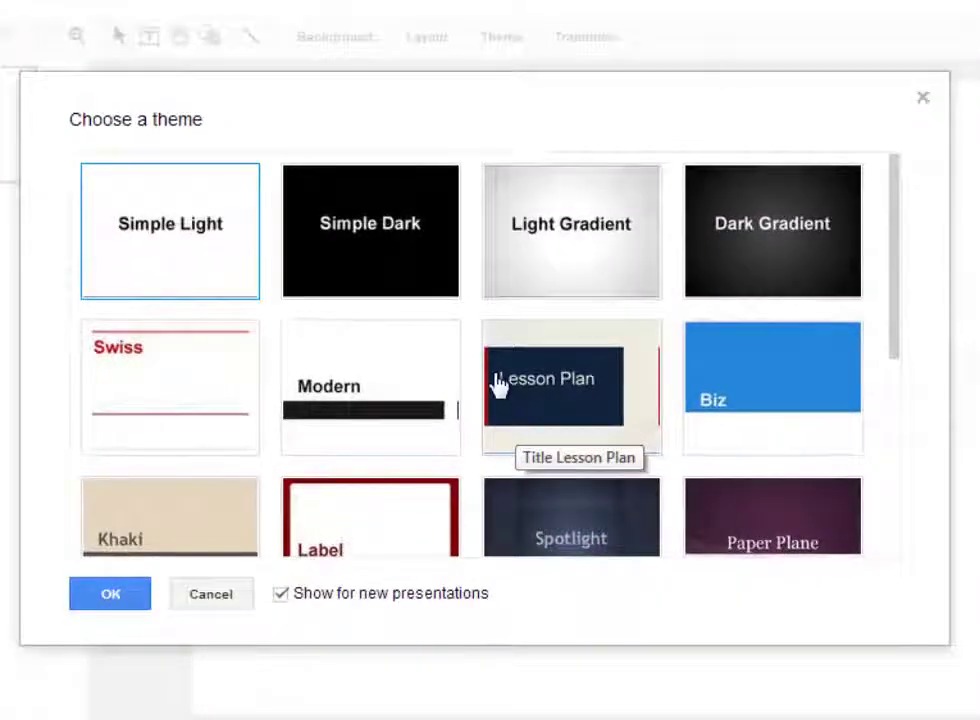
Step: Choose the Light Gradient theme in the theme chooser and apply it
{"action": "scroll", "coordinate": [497, 385], "scroll_direction": "down", "scroll_amount": 1}
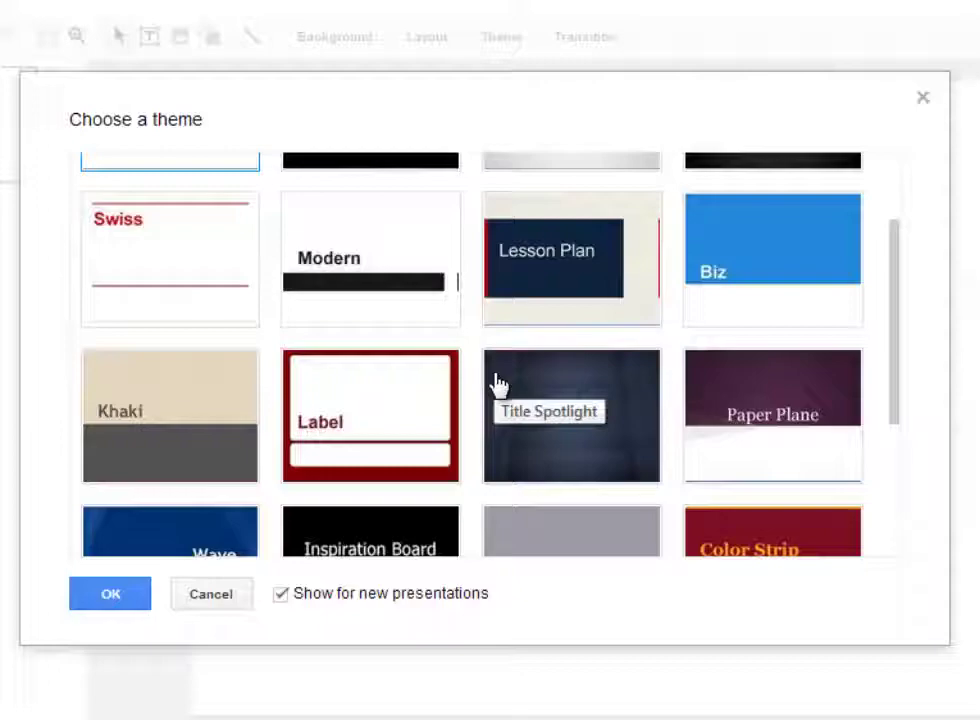
{"action": "scroll", "coordinate": [499, 383], "scroll_direction": "down", "scroll_amount": 1}
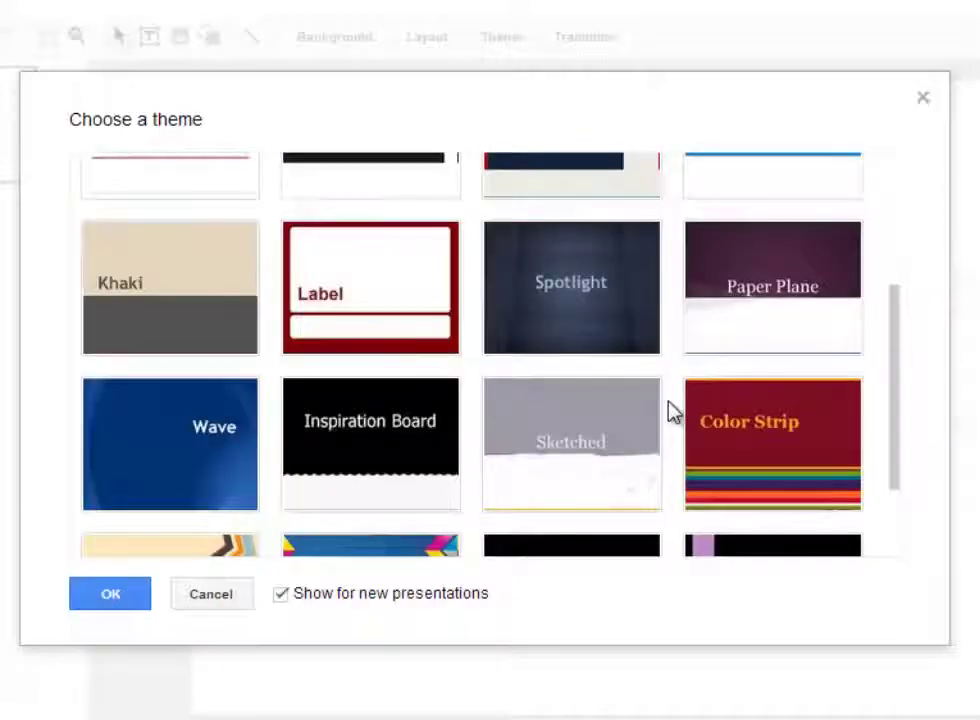
{"action": "scroll", "coordinate": [673, 416], "scroll_direction": "down", "scroll_amount": 1}
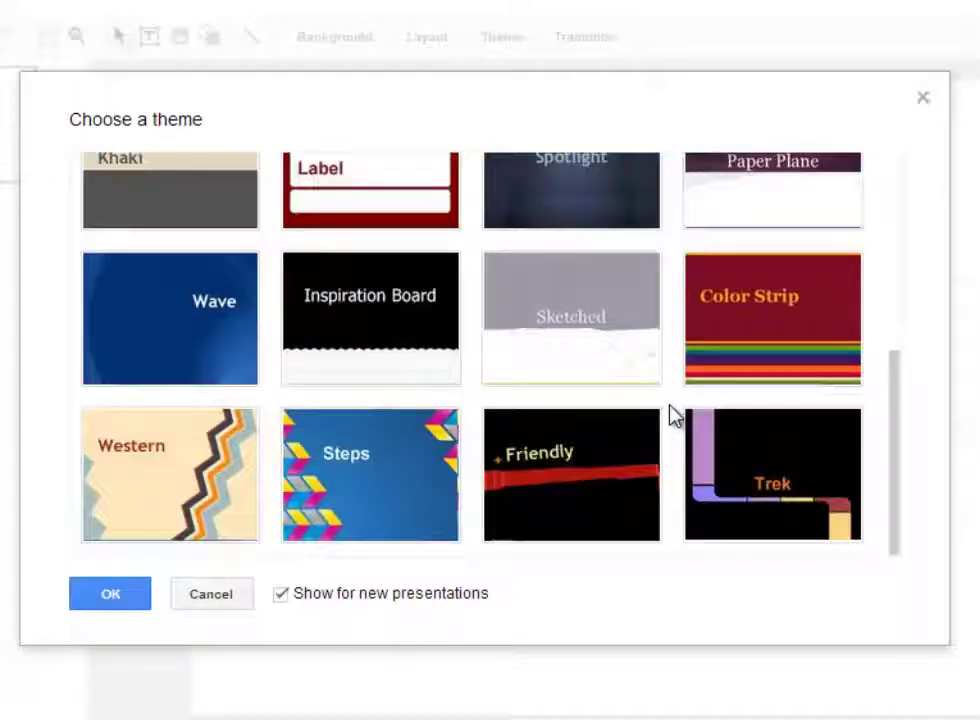
{"action": "scroll", "coordinate": [440, 445], "scroll_direction": "up", "scroll_amount": 2}
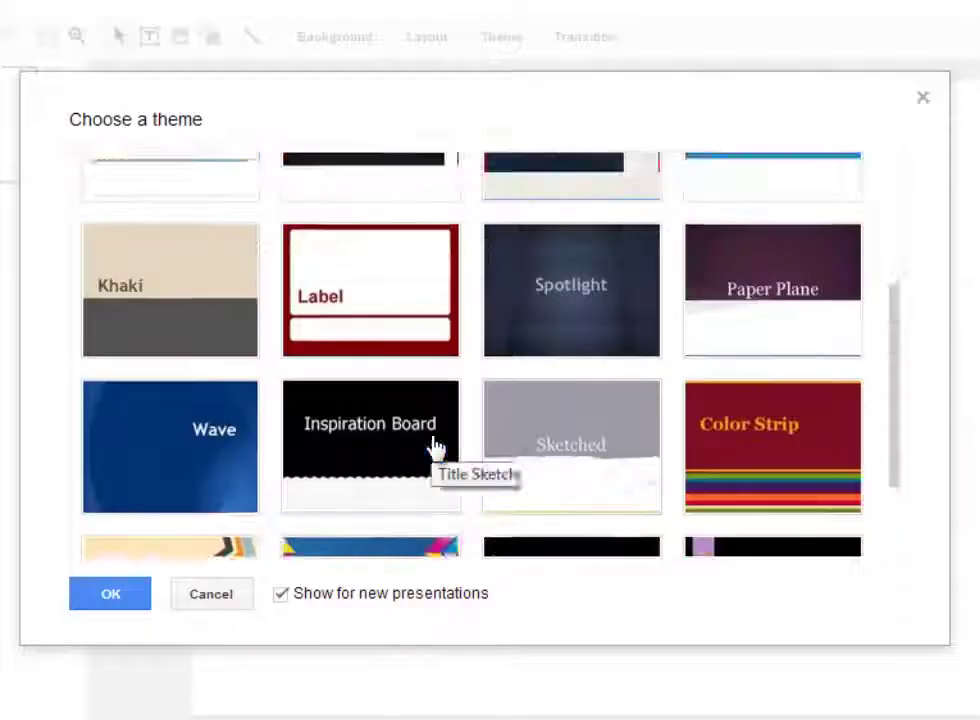
{"action": "scroll", "coordinate": [410, 462], "scroll_direction": "up", "scroll_amount": 1}
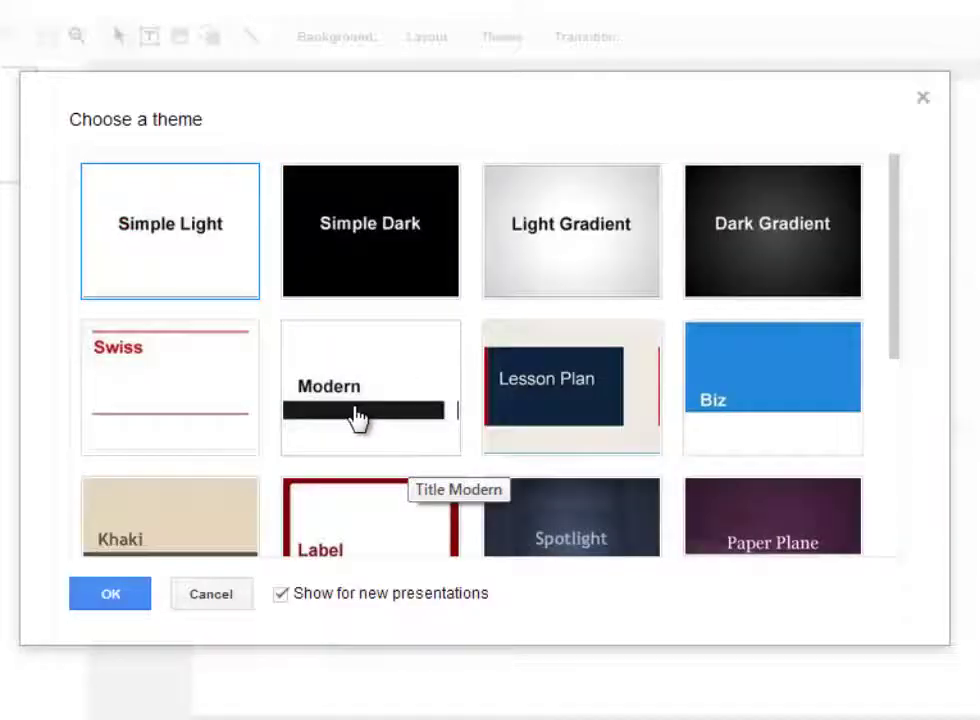
{"action": "left_click", "coordinate": [625, 285]}
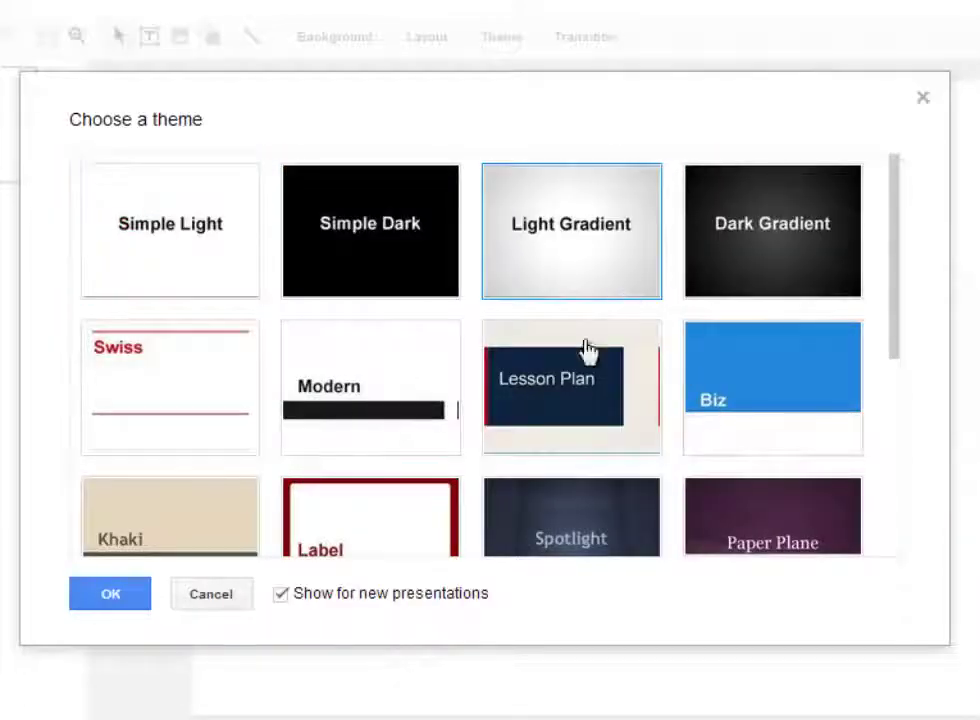
{"action": "left_click", "coordinate": [140, 595]}
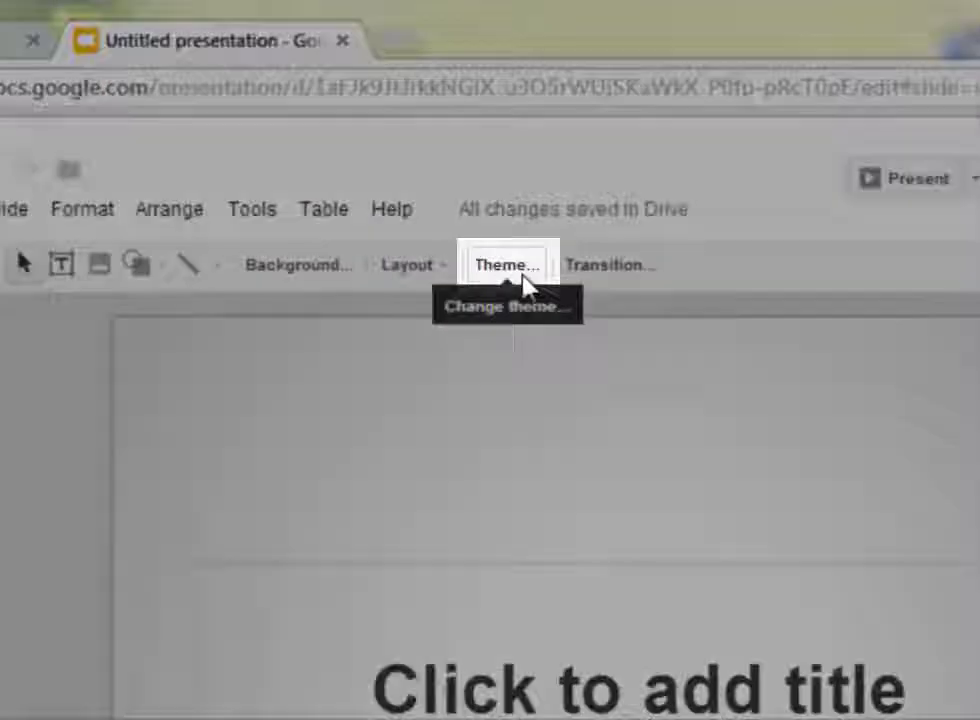
Step: Reopen the theme chooser and reapply Light Gradient to the presentation
{"action": "left_click", "coordinate": [524, 283]}
{"action": "scroll", "coordinate": [590, 565], "scroll_direction": "down", "scroll_amount": 2}
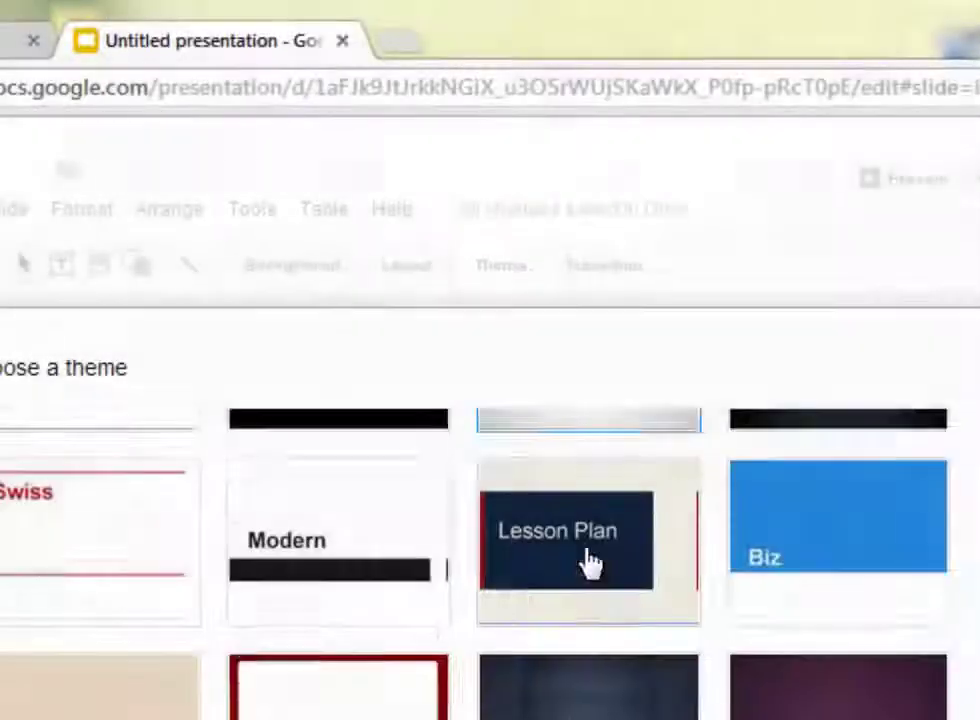
{"action": "scroll", "coordinate": [590, 565], "scroll_direction": "down", "scroll_amount": 3}
{"action": "scroll", "coordinate": [590, 565], "scroll_direction": "up", "scroll_amount": 5}
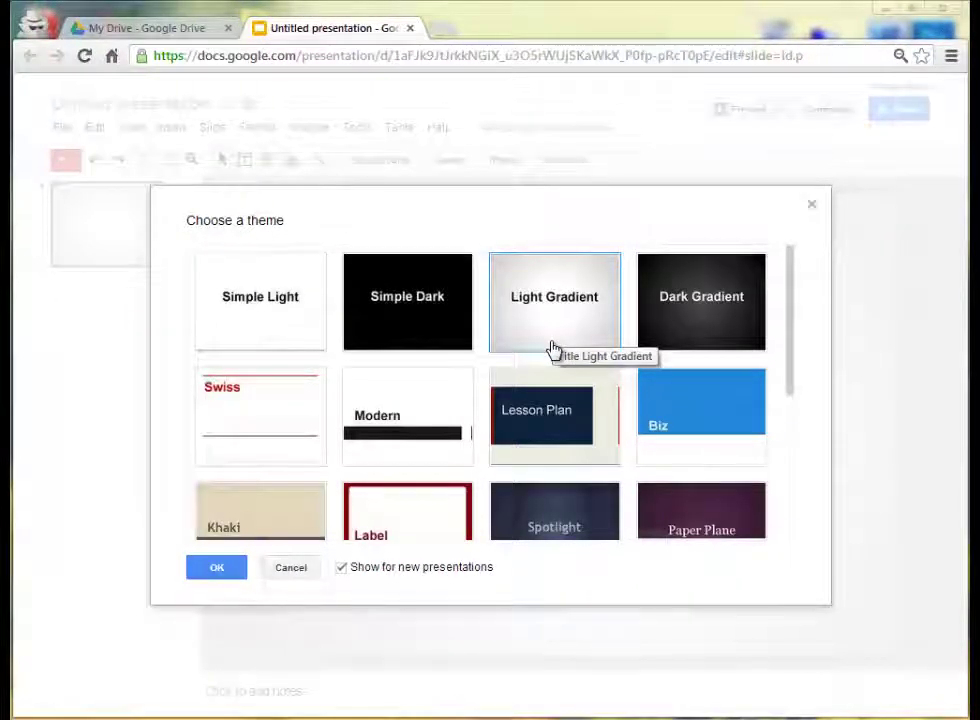
{"action": "left_click", "coordinate": [555, 348]}
{"action": "left_click", "coordinate": [230, 576]}
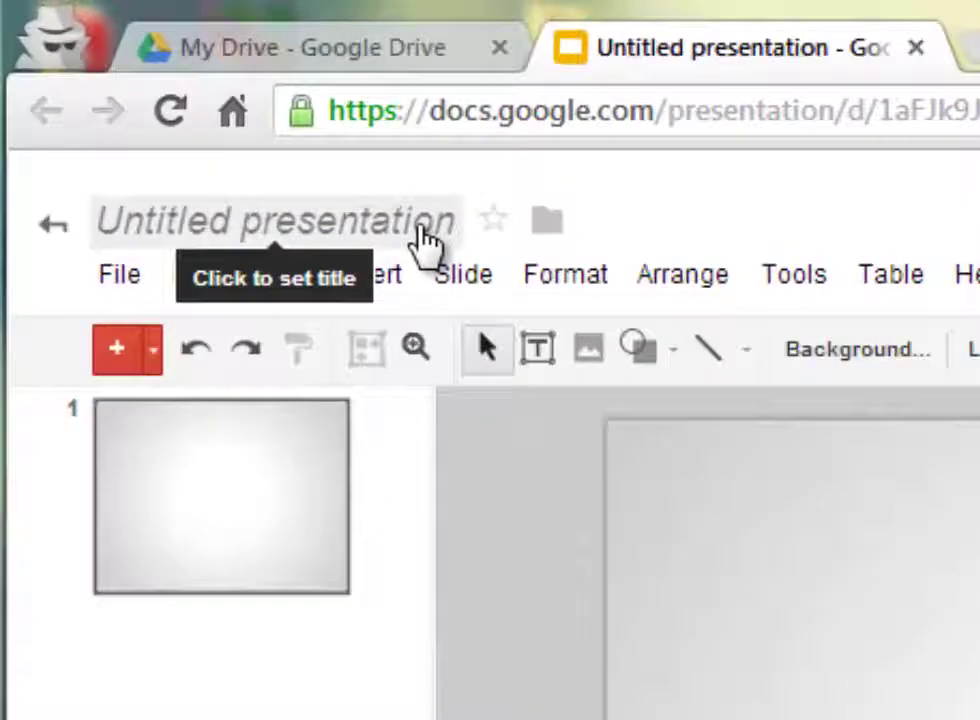
Step: Rename the untitled presentation to 'Sample Presentation'
{"action": "left_click", "coordinate": [377, 229]}
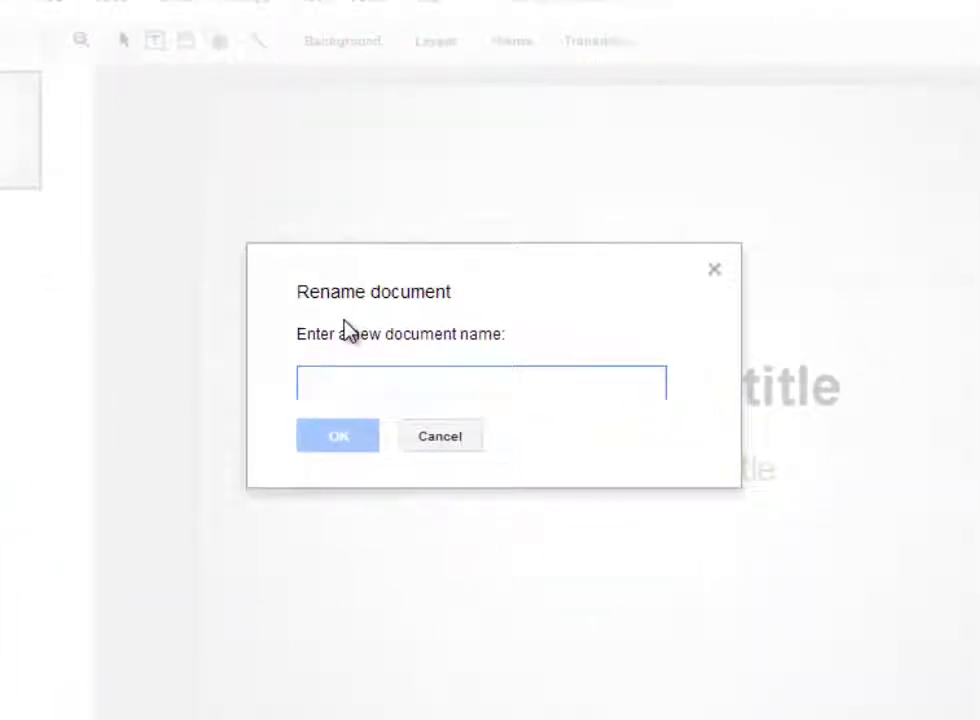
{"action": "type", "text": "Sample"}
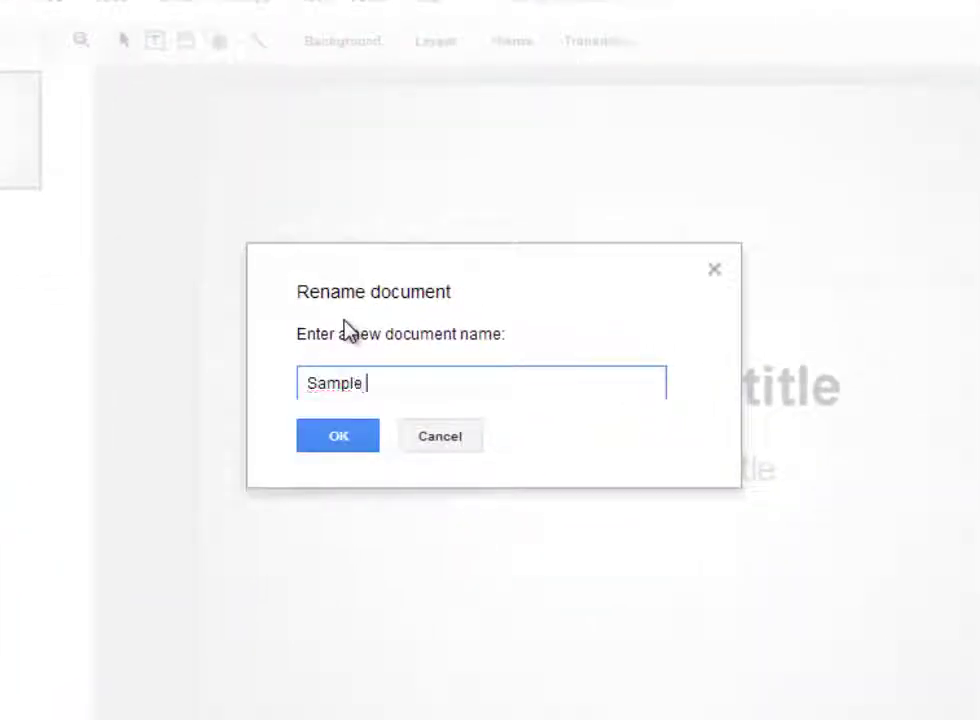
{"action": "type", "text": " Presentation"}
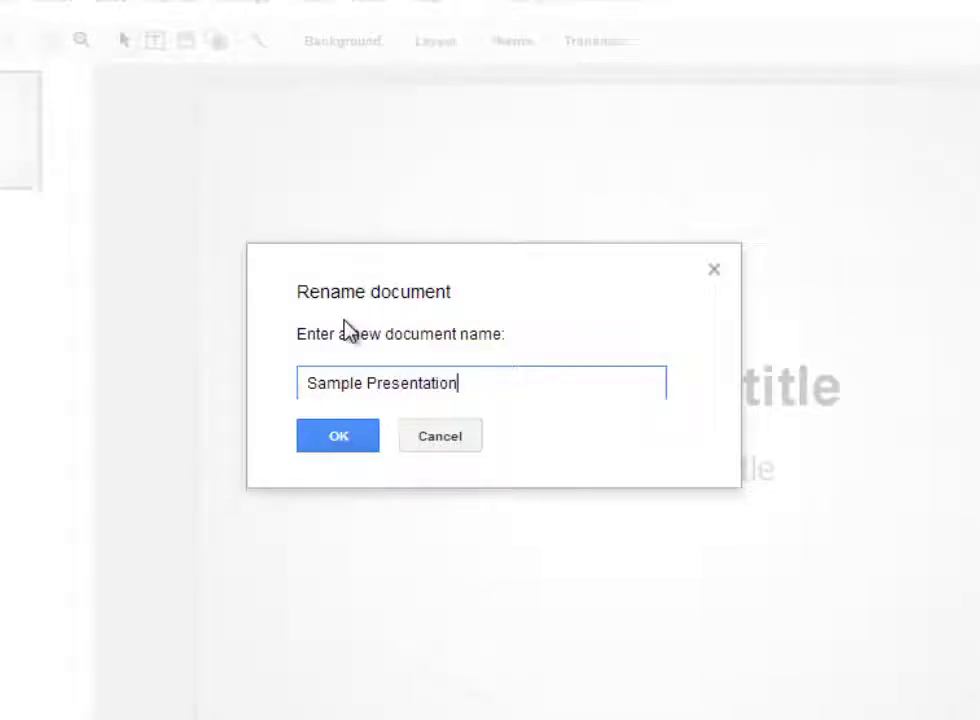
{"action": "left_click", "coordinate": [339, 436]}
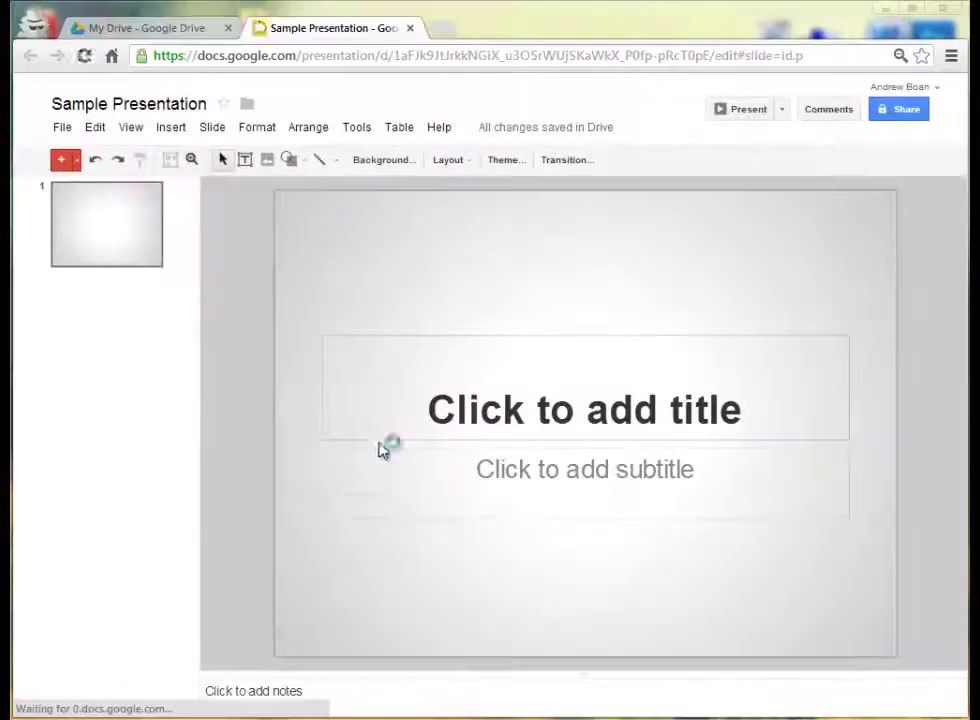
Step: Type 'Sample Presentation' into the title slide's title placeholder
{"action": "left_click", "coordinate": [571, 418]}
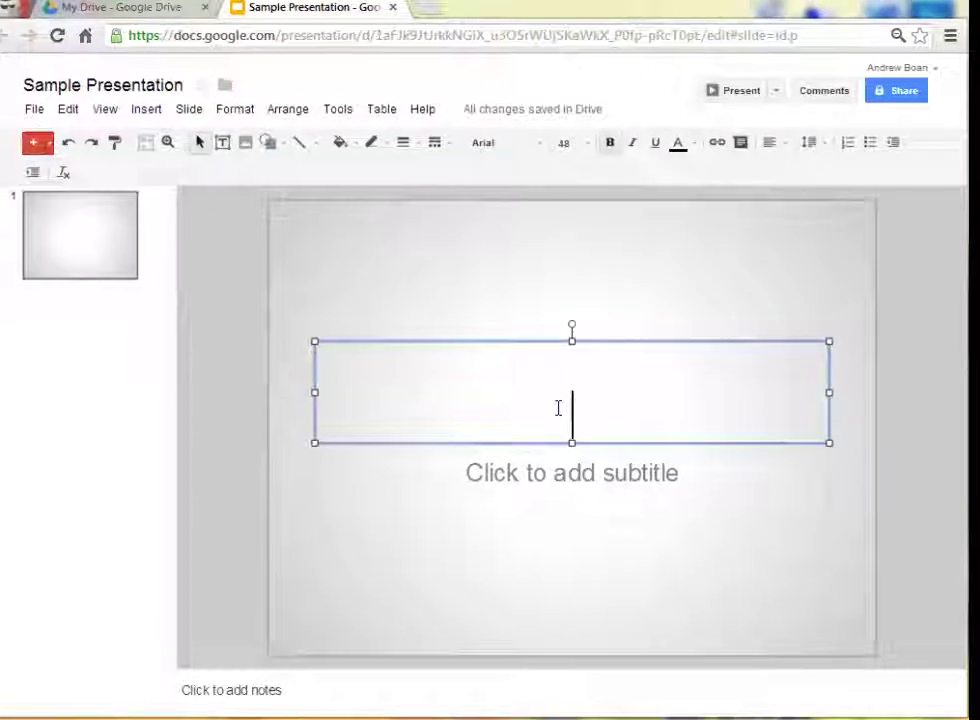
{"action": "type", "text": "Sam"}
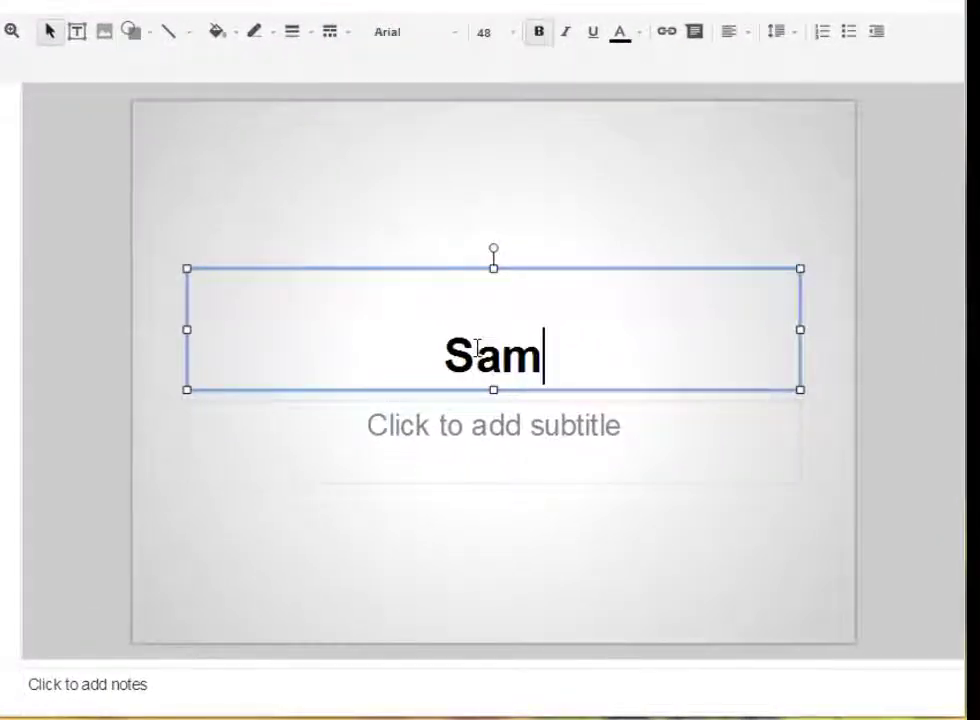
{"action": "type", "text": "ple Presentation"}
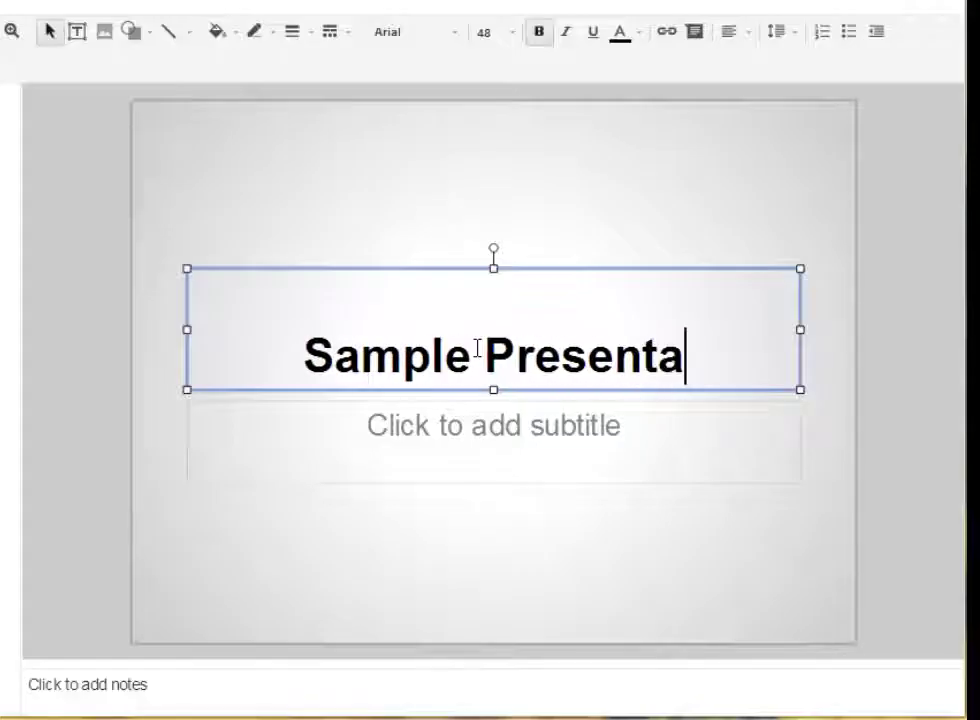
{"action": "left_click", "coordinate": [236, 600]}
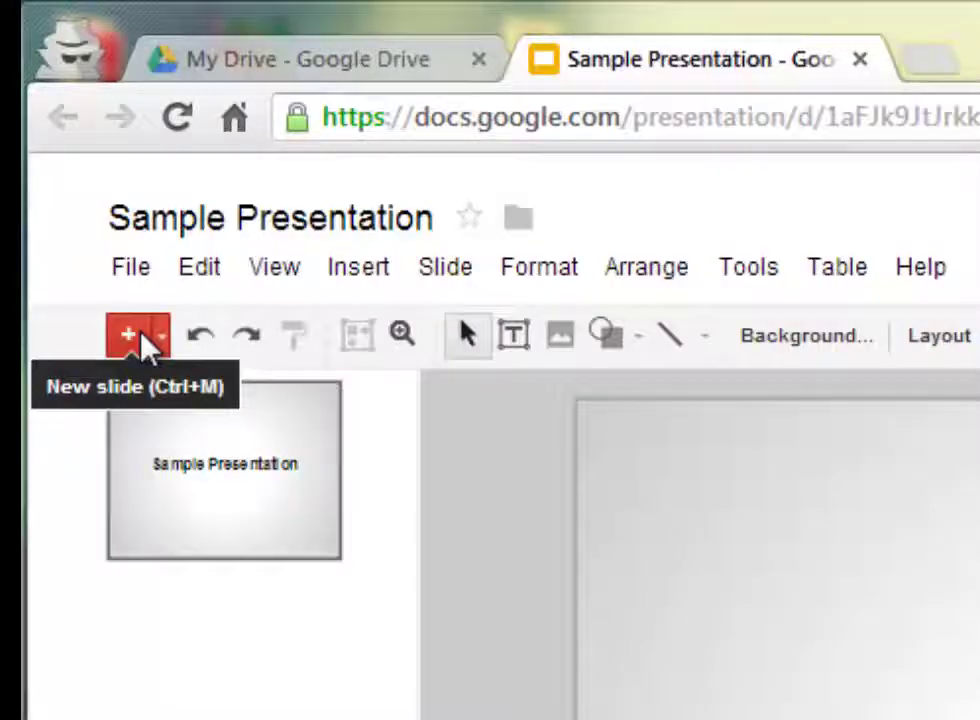
{"action": "left_click", "coordinate": [163, 340]}
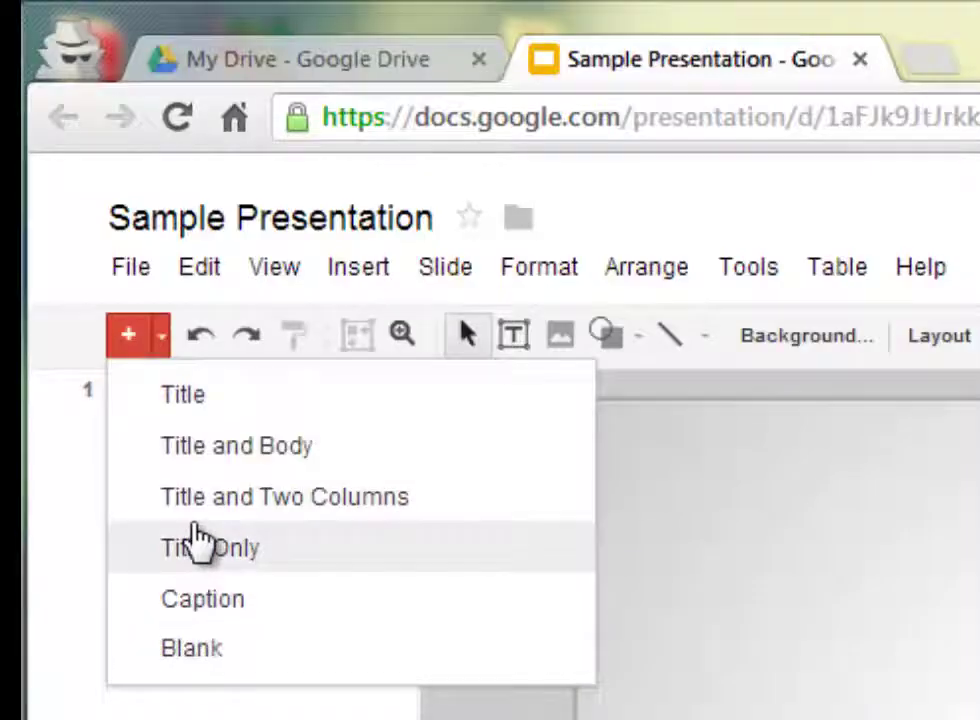
{"action": "left_click", "coordinate": [74, 354]}
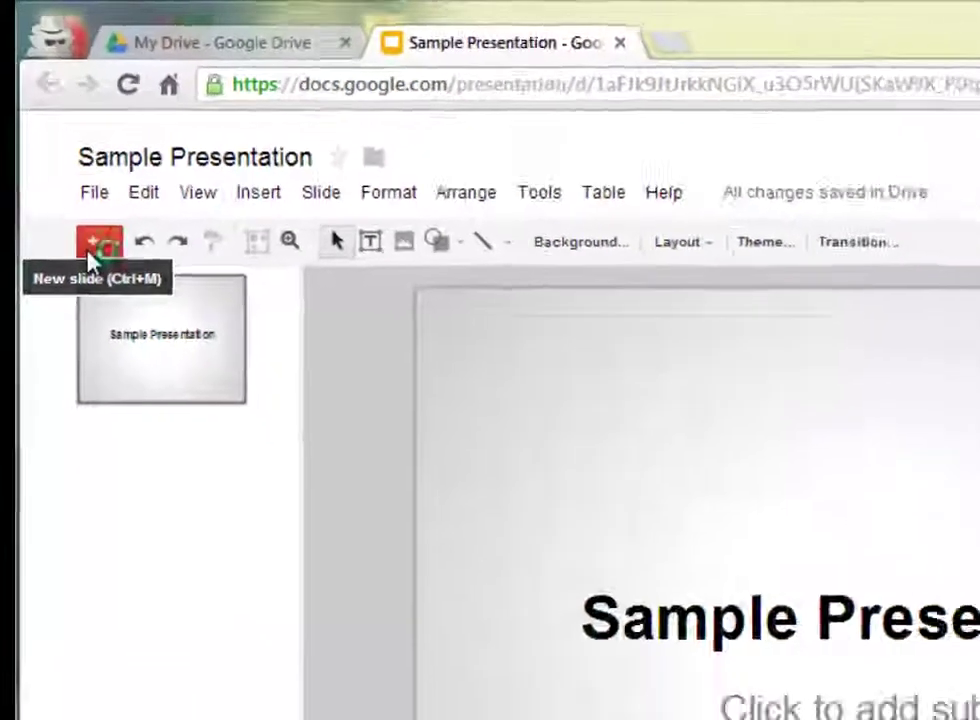
{"action": "left_click", "coordinate": [124, 343]}
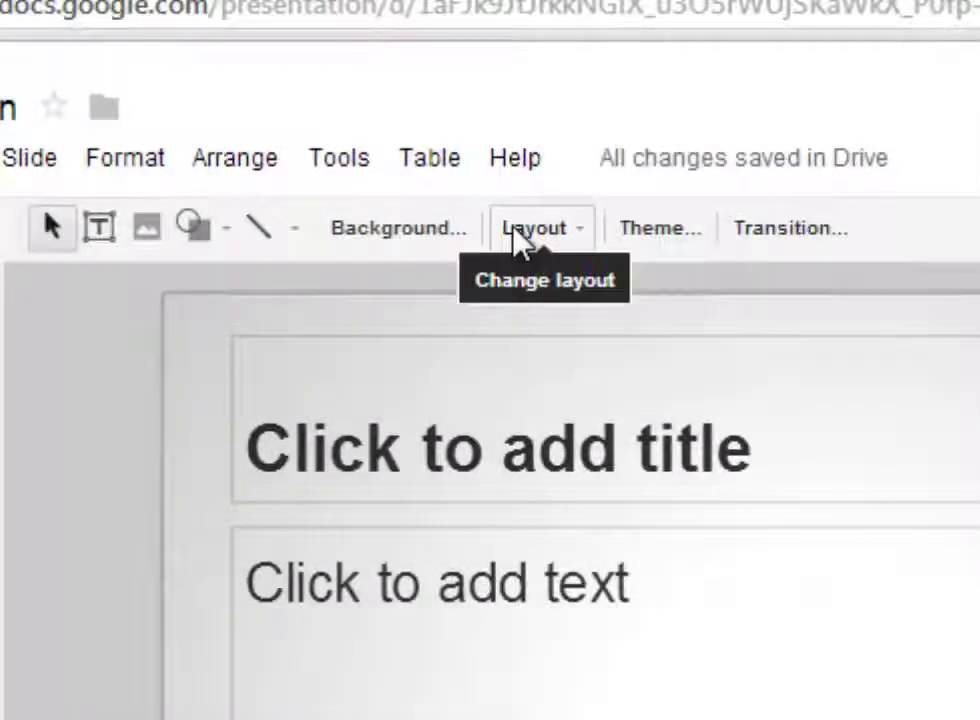
{"action": "left_click", "coordinate": [517, 240]}
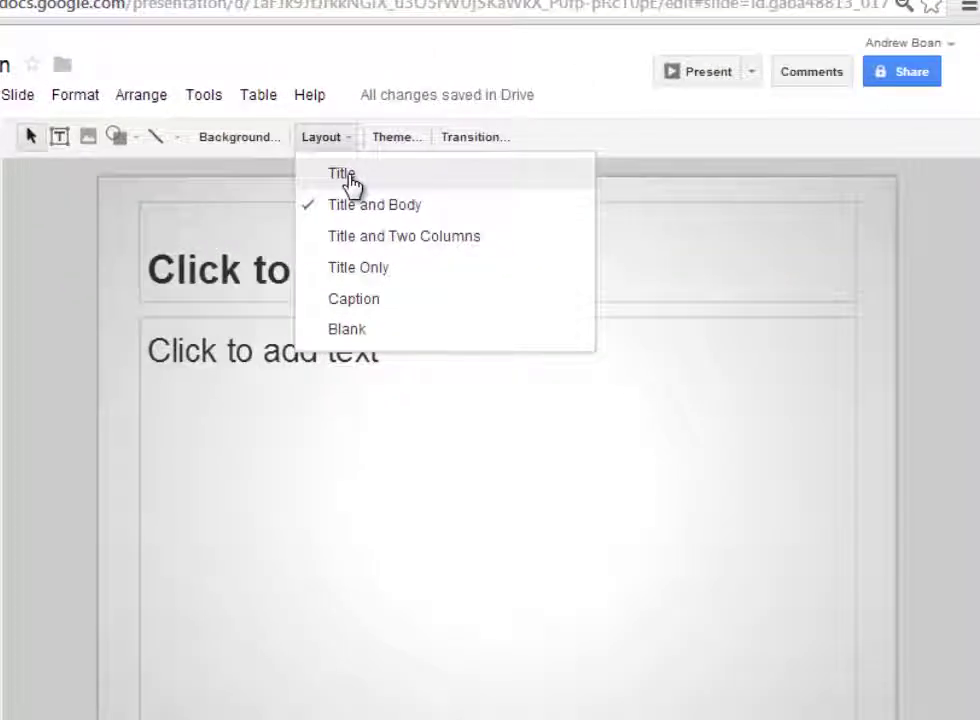
{"action": "left_click", "coordinate": [371, 240]}
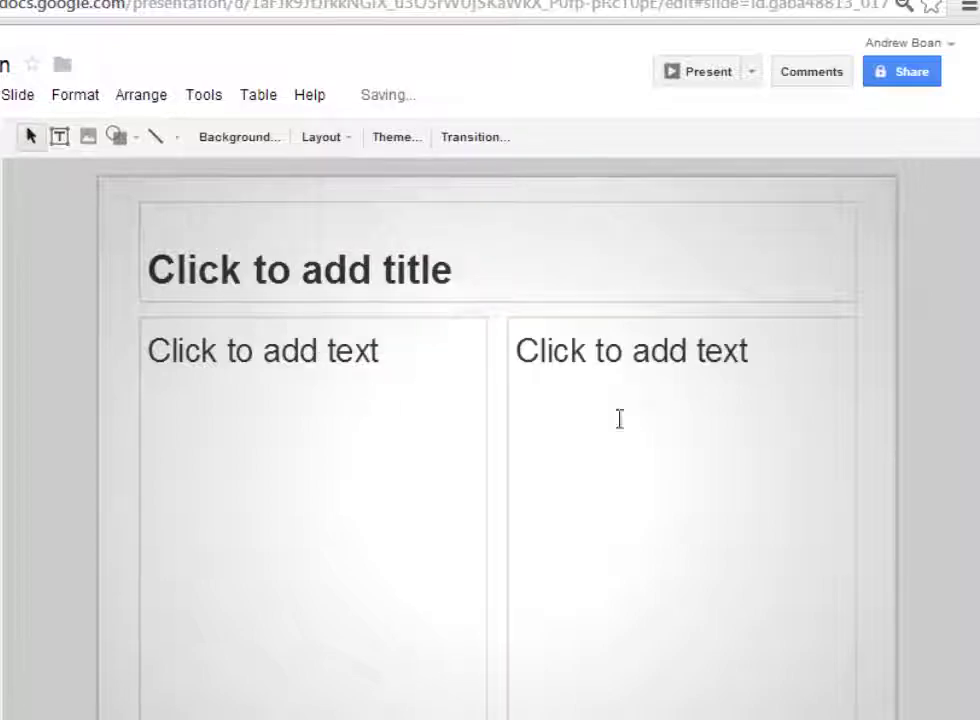
{"action": "left_click", "coordinate": [318, 140]}
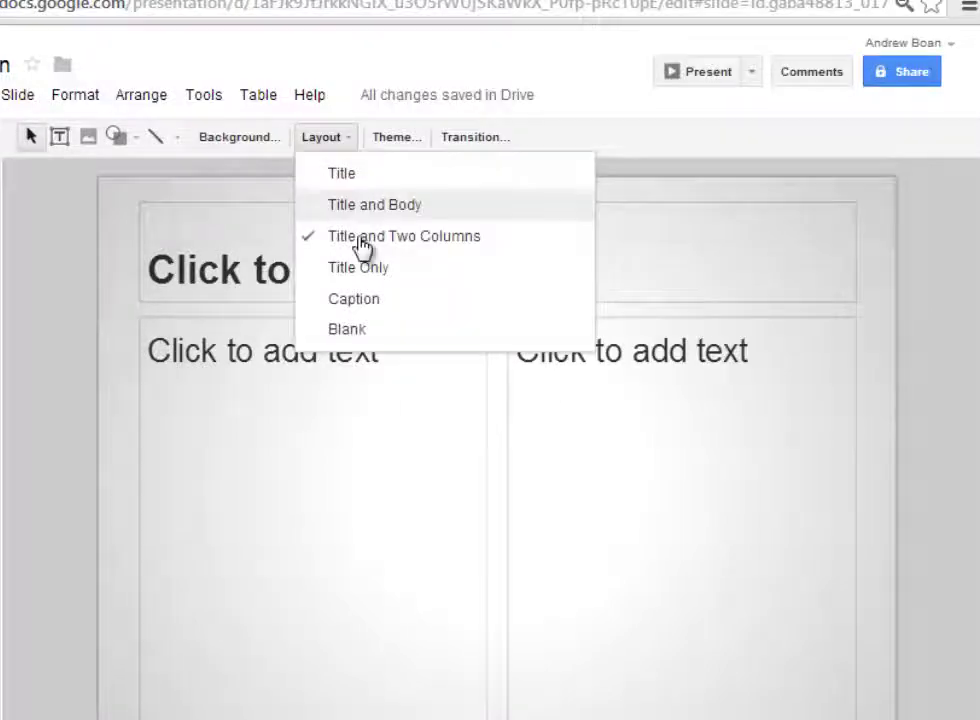
{"action": "left_click", "coordinate": [358, 268]}
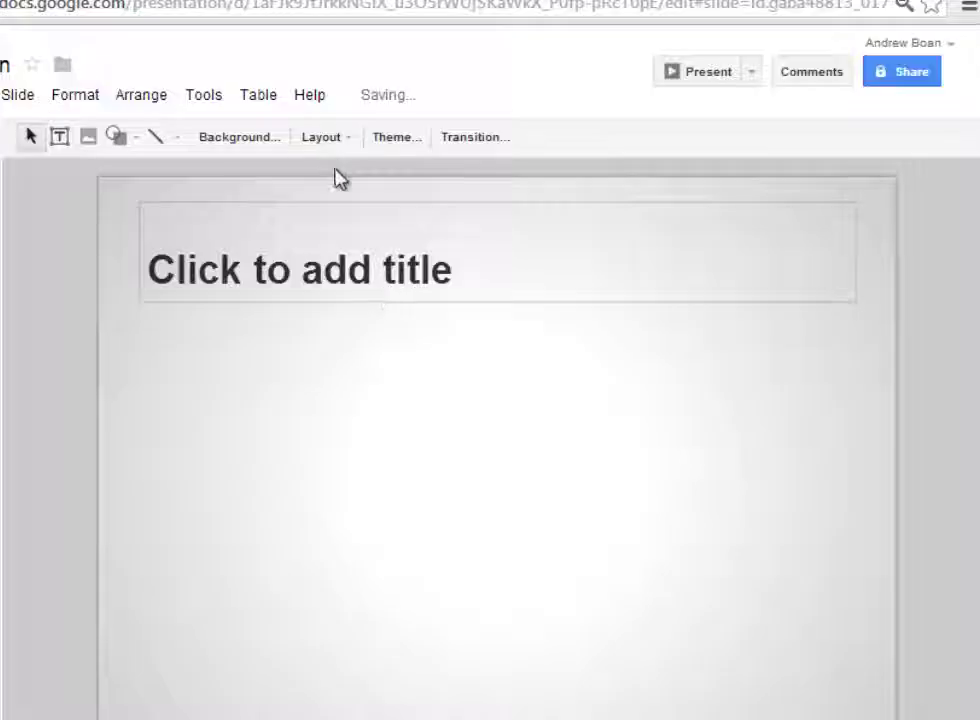
{"action": "left_click", "coordinate": [330, 142]}
{"action": "left_click", "coordinate": [389, 303]}
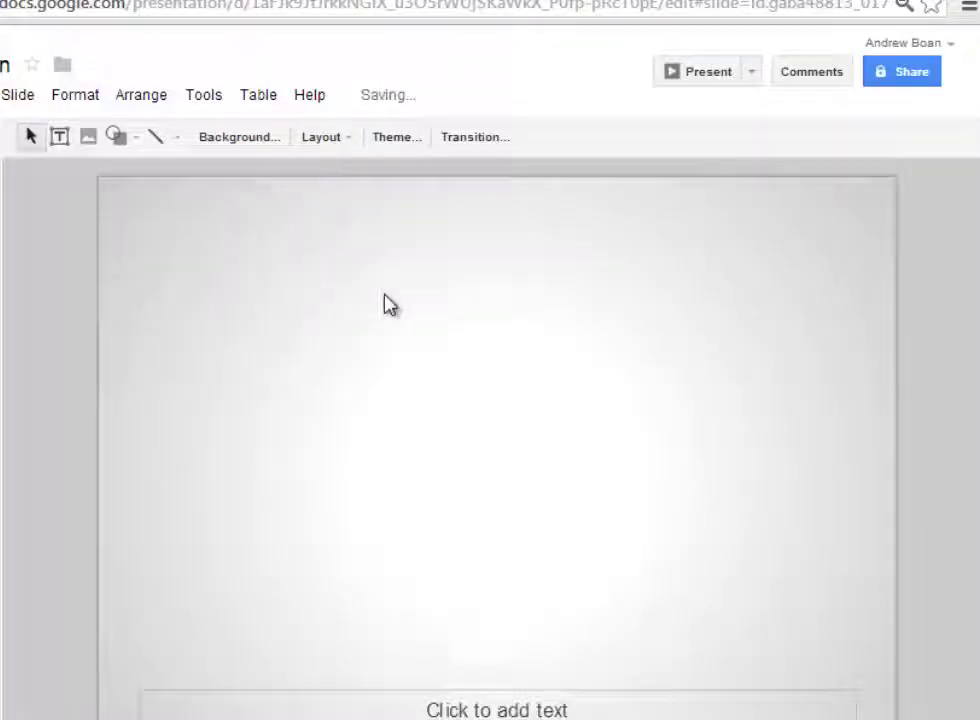
{"action": "left_click", "coordinate": [320, 140]}
{"action": "left_click", "coordinate": [343, 345]}
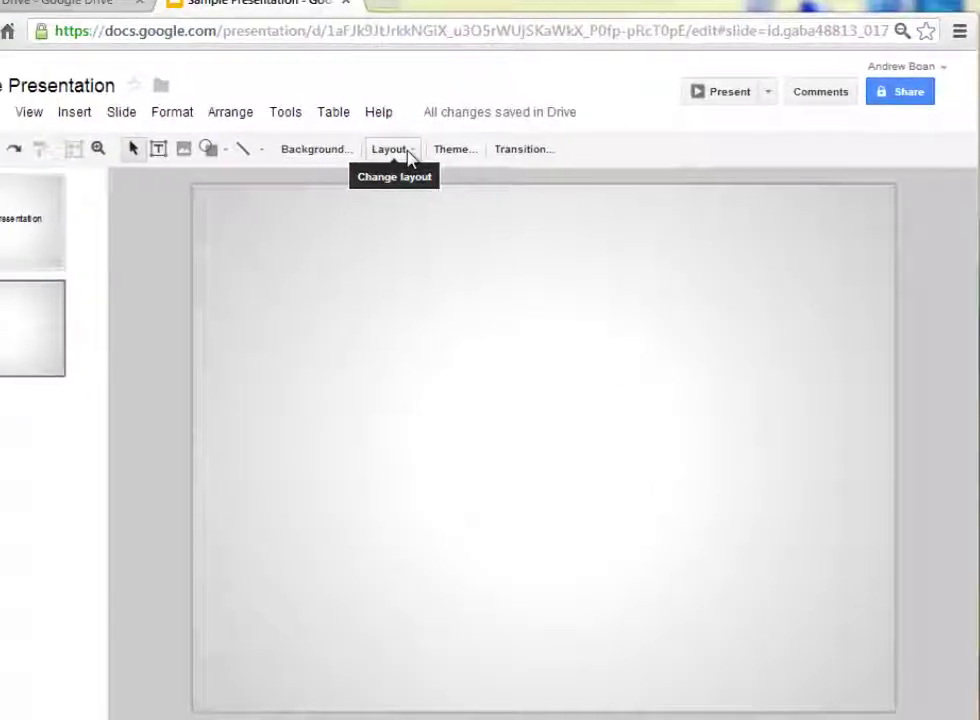
{"action": "left_click", "coordinate": [408, 155]}
{"action": "left_click", "coordinate": [430, 215]}
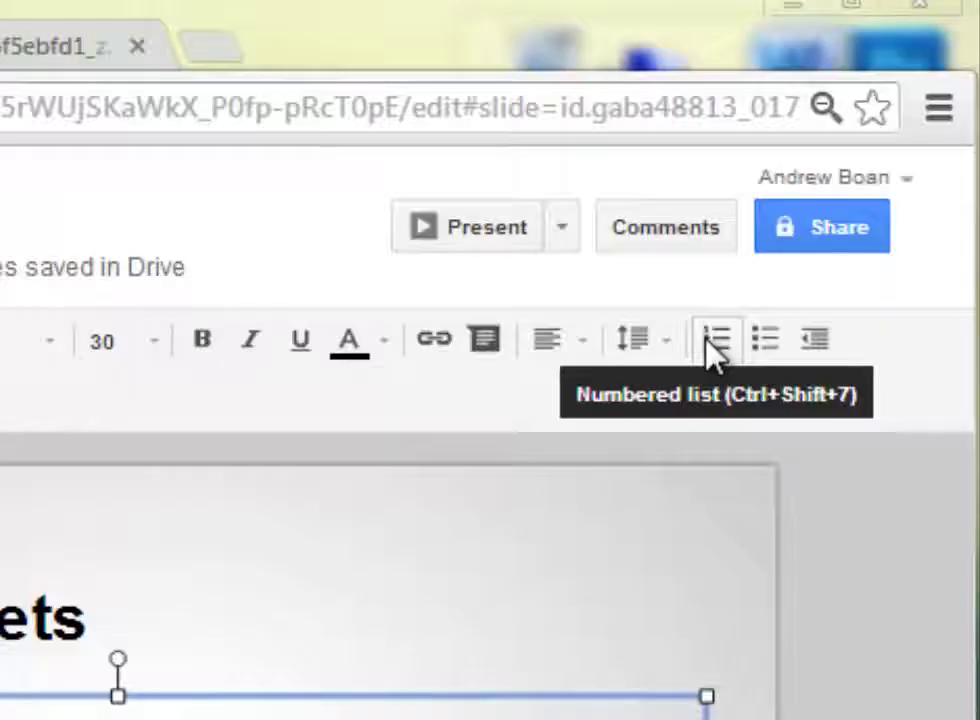
Step: Format the Mercury, Venus, Earth and Mars lines as a numbered list
{"action": "left_click", "coordinate": [714, 340]}
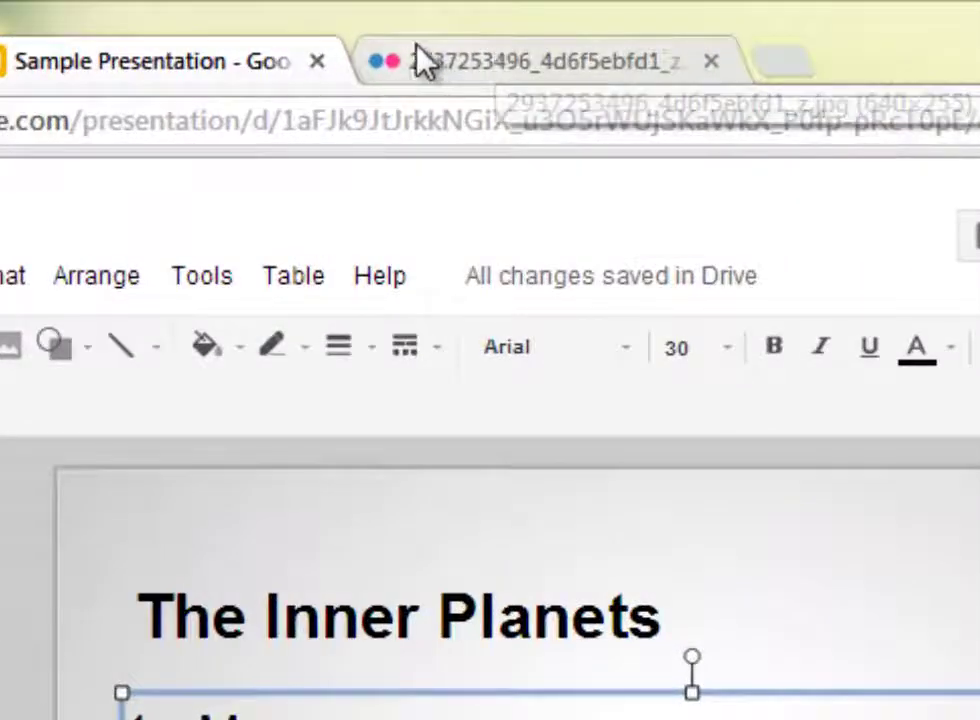
Step: Drag the INNER PLANETS web image onto slide 2 and place it beside the list
{"action": "left_click", "coordinate": [445, 64]}
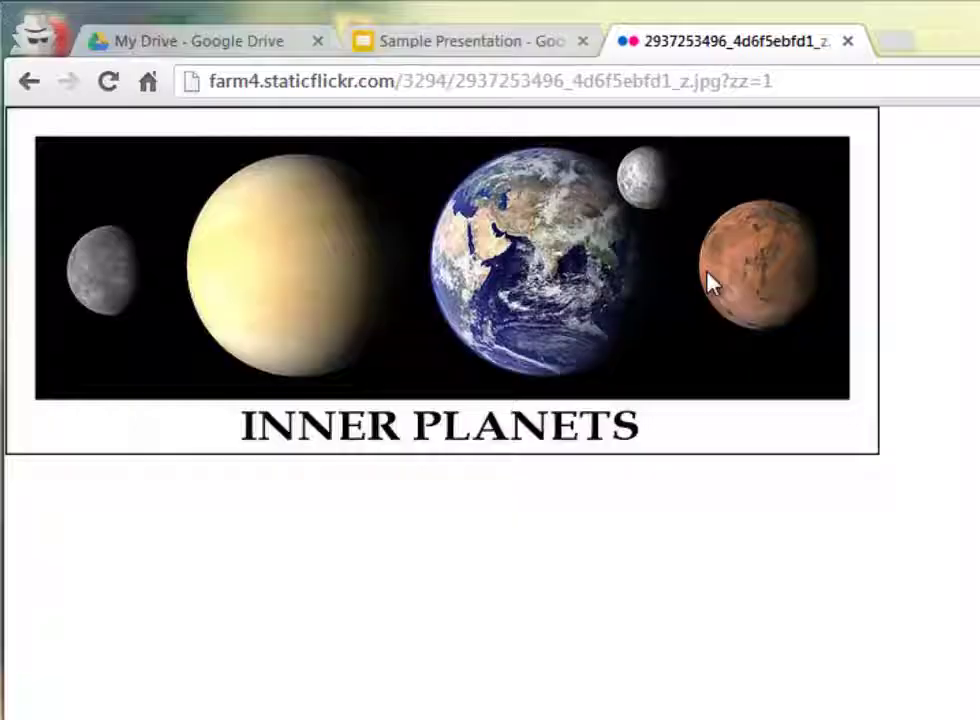
{"action": "left_click_drag", "start_coordinate": [739, 328], "coordinate": [979, 658]}
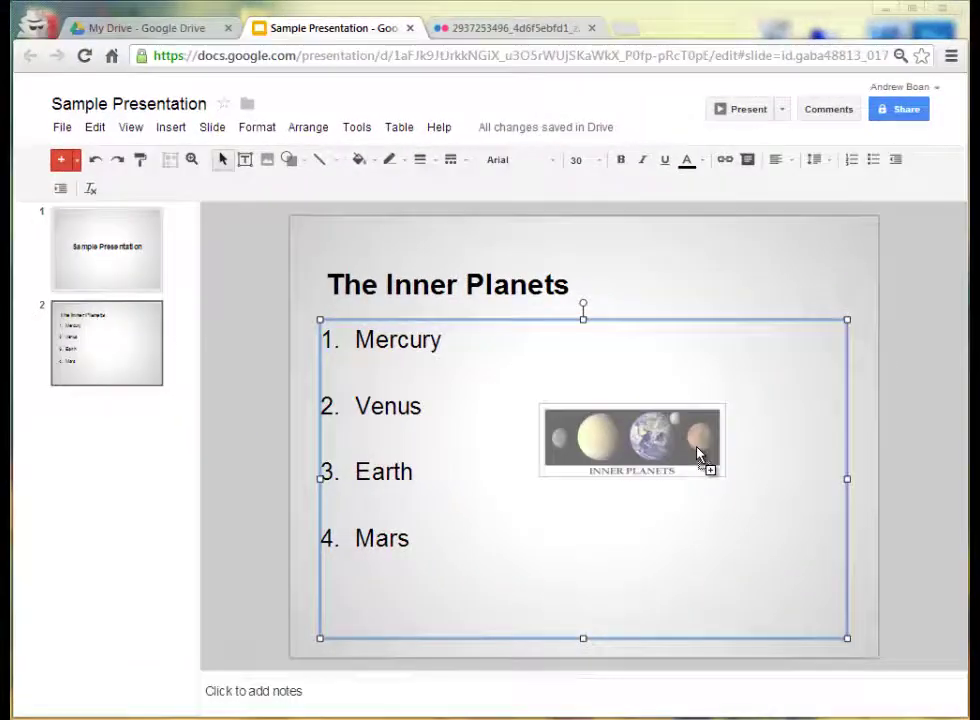
{"action": "left_click_drag", "start_coordinate": [698, 452], "coordinate": [701, 478]}
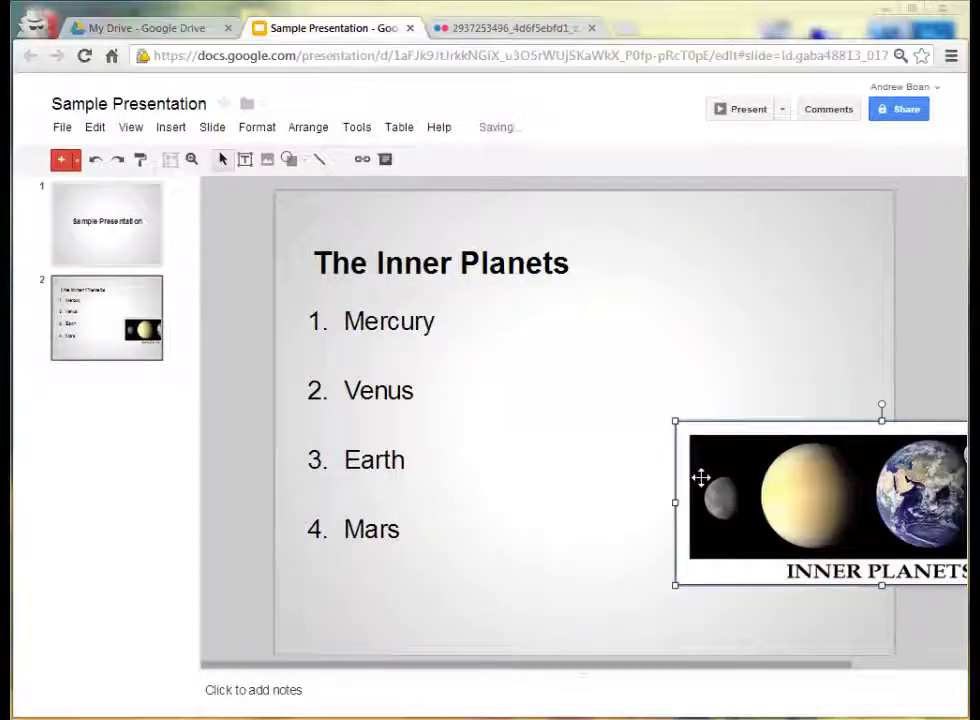
{"action": "left_click_drag", "start_coordinate": [774, 477], "coordinate": [555, 391]}
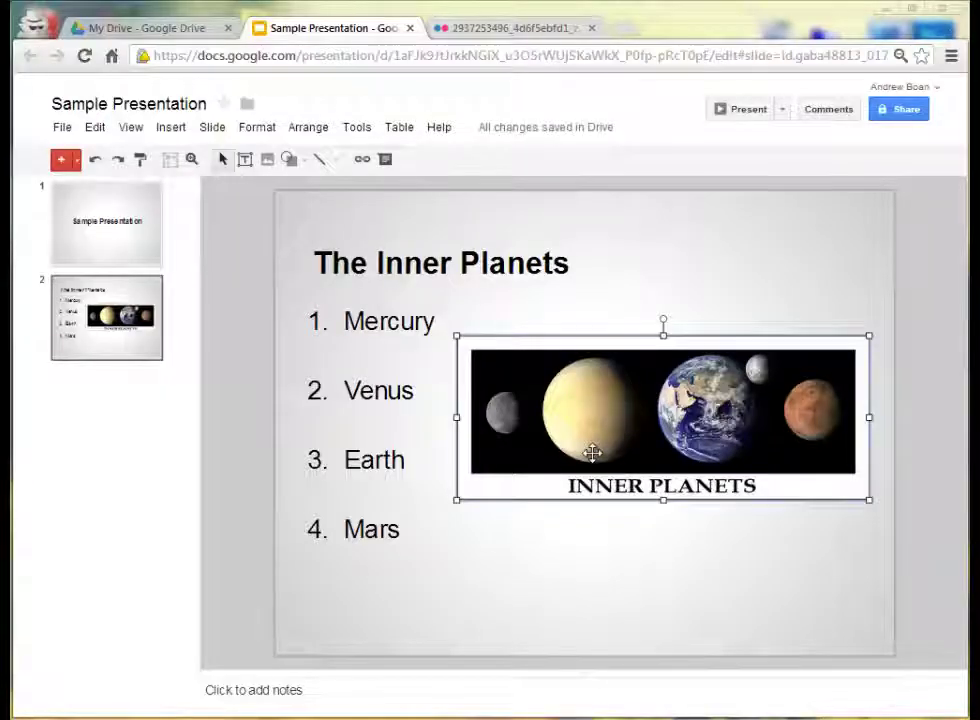
{"action": "left_click", "coordinate": [470, 27]}
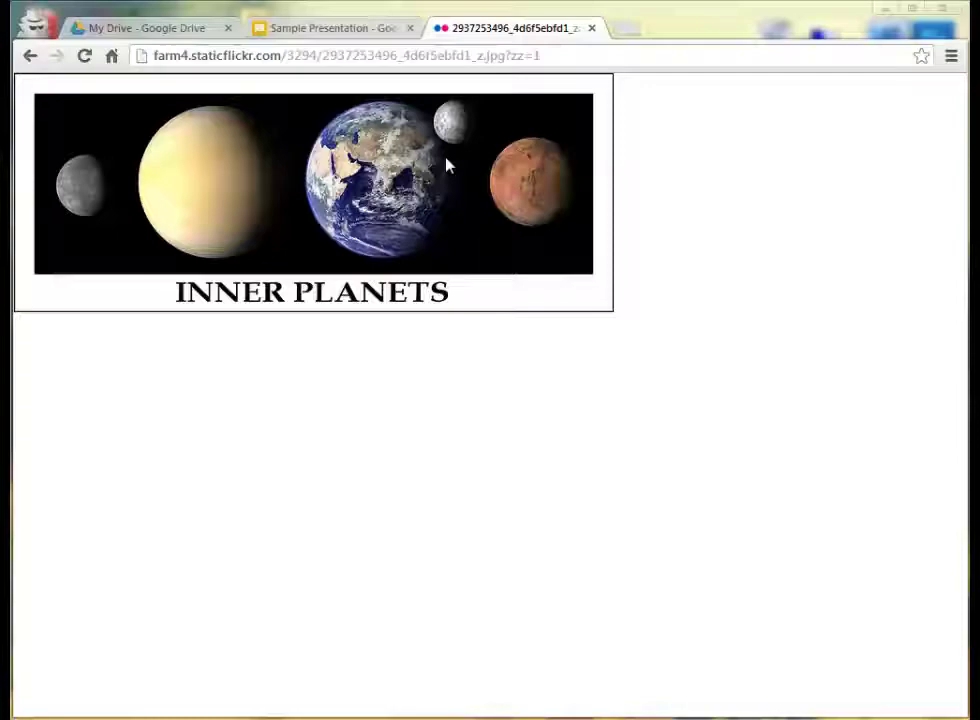
{"action": "left_click_drag", "start_coordinate": [446, 162], "coordinate": [524, 42]}
{"action": "left_click", "coordinate": [357, 30]}
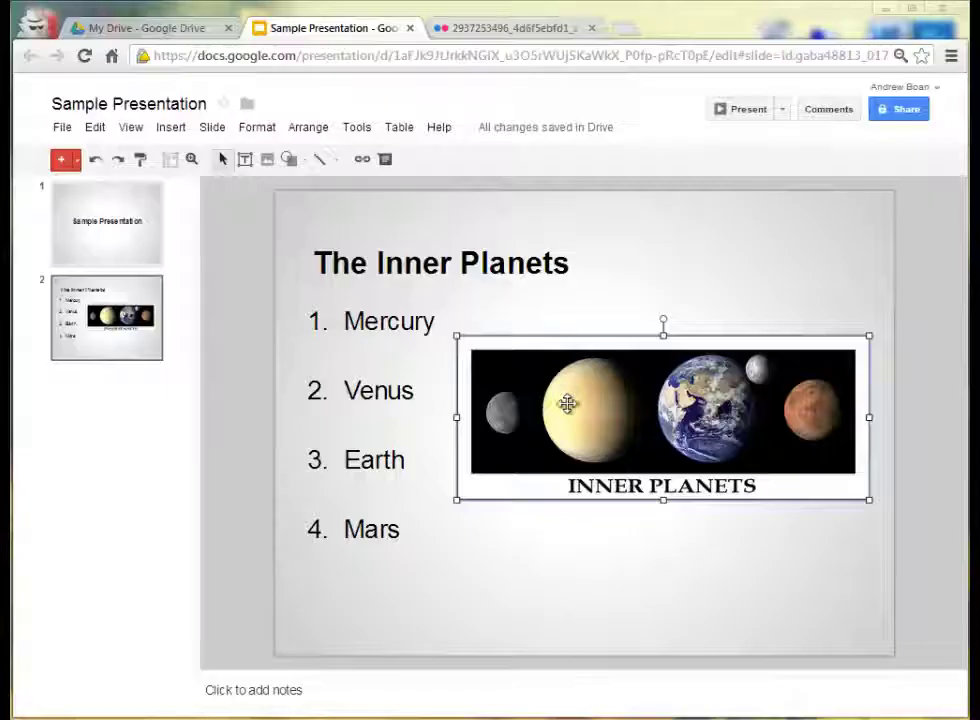
{"action": "left_click", "coordinate": [610, 569]}
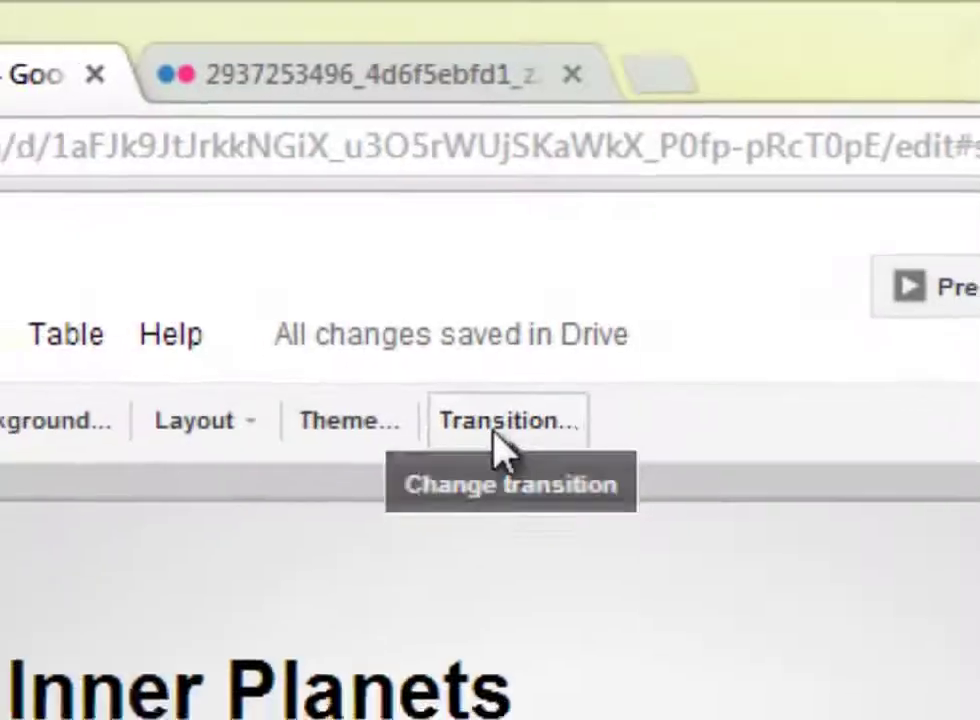
Step: Apply a Fast Fade transition to slide 2 and preview it
{"action": "left_click", "coordinate": [490, 455]}
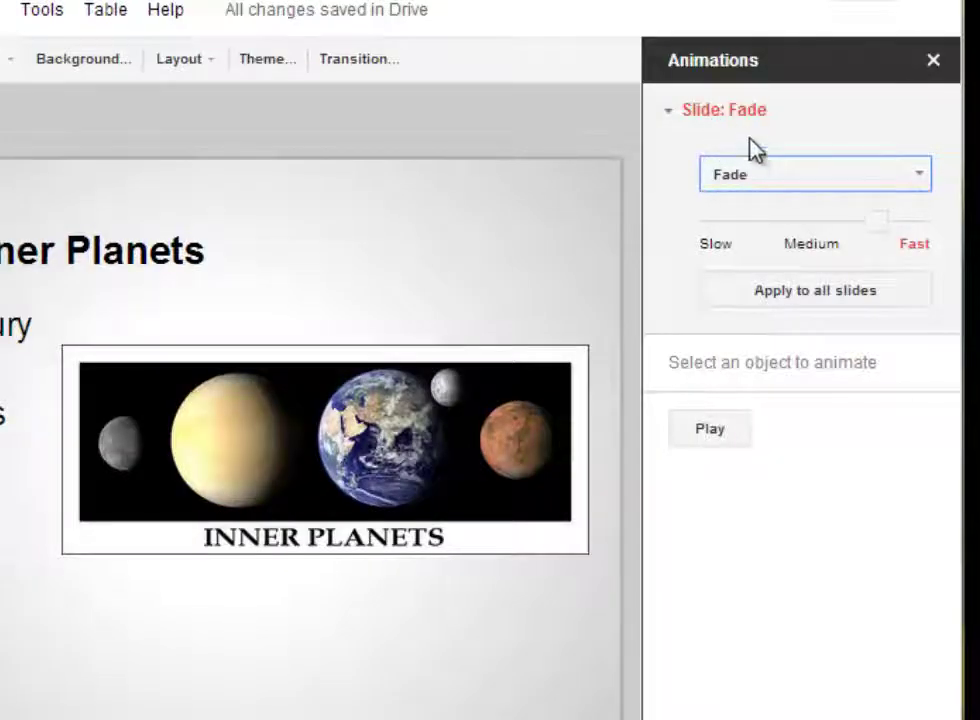
{"action": "left_click", "coordinate": [710, 432]}
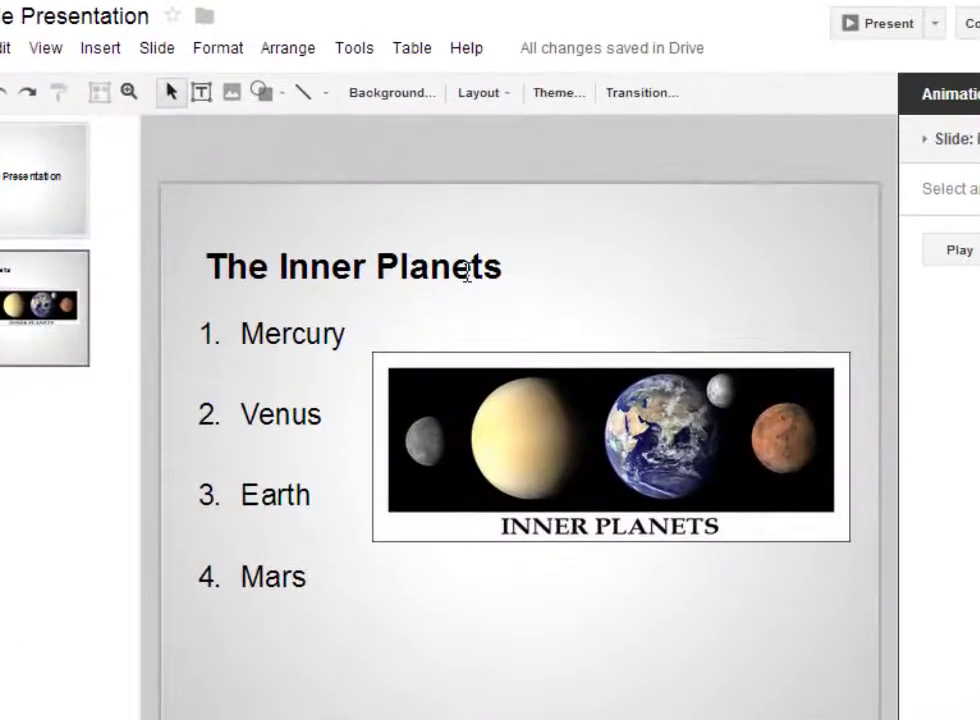
Step: Add a Fade in animation, started On click, to slide 2's title
{"action": "left_click", "coordinate": [458, 278]}
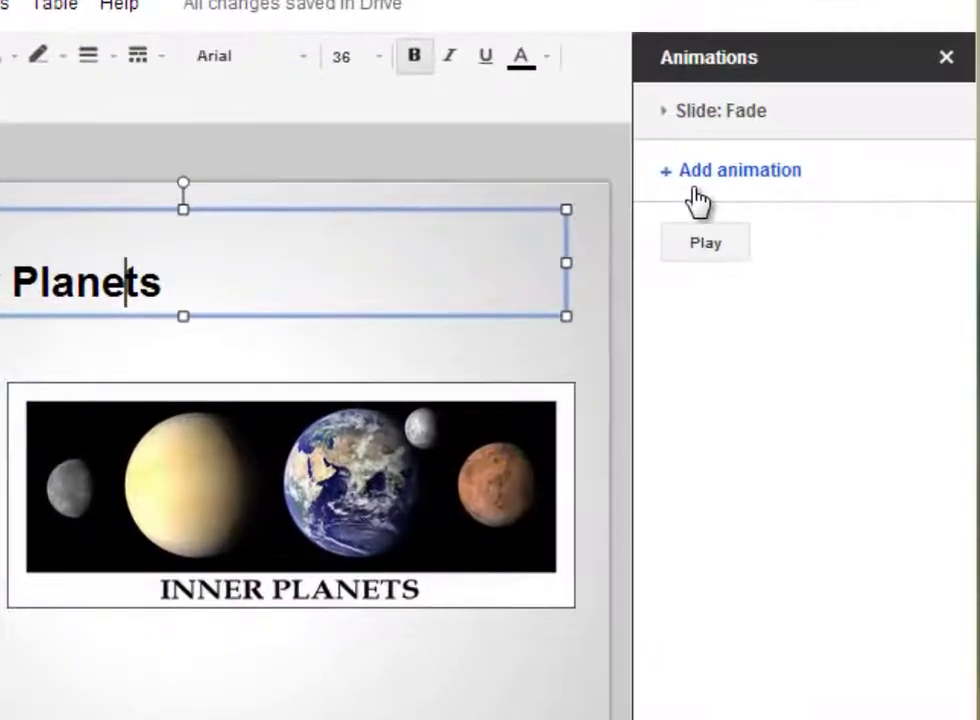
{"action": "left_click", "coordinate": [748, 183]}
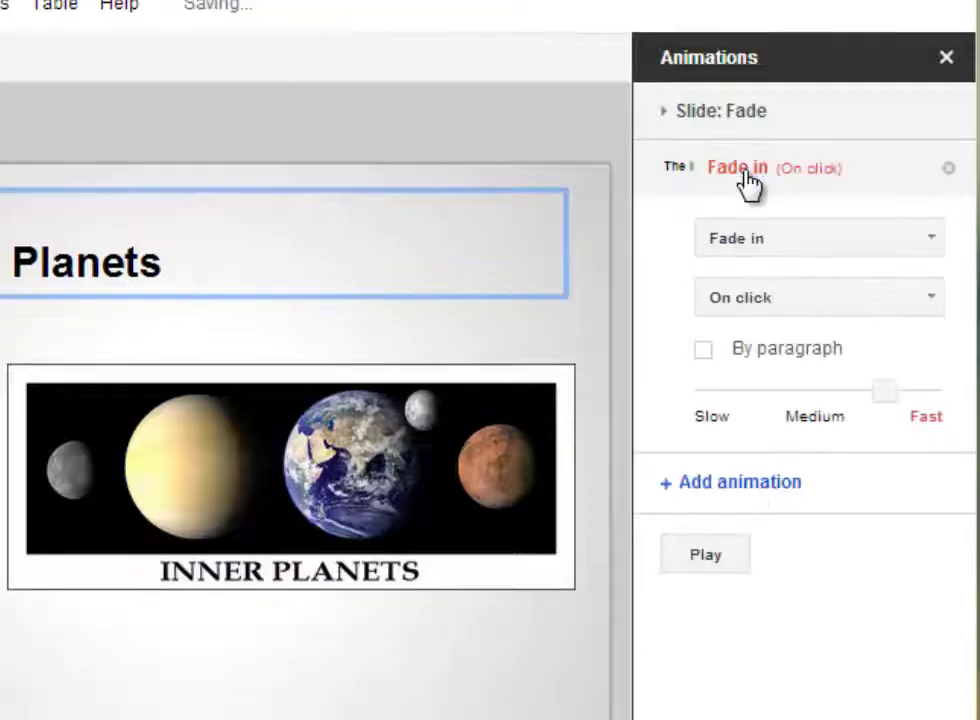
{"action": "left_click", "coordinate": [777, 247]}
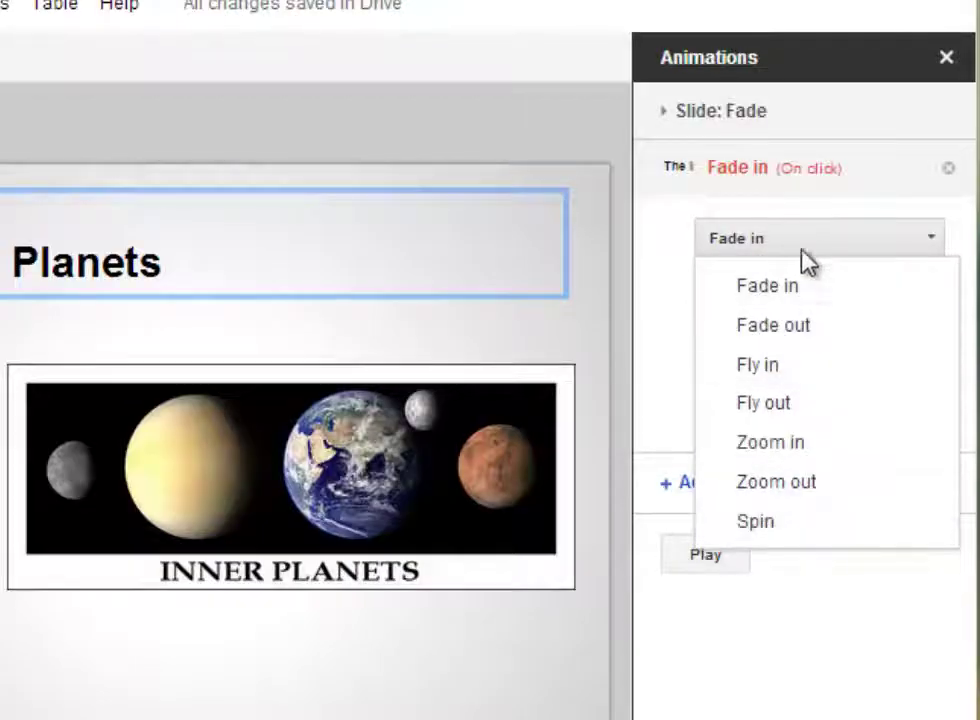
{"action": "left_click", "coordinate": [800, 243]}
{"action": "left_click", "coordinate": [768, 304]}
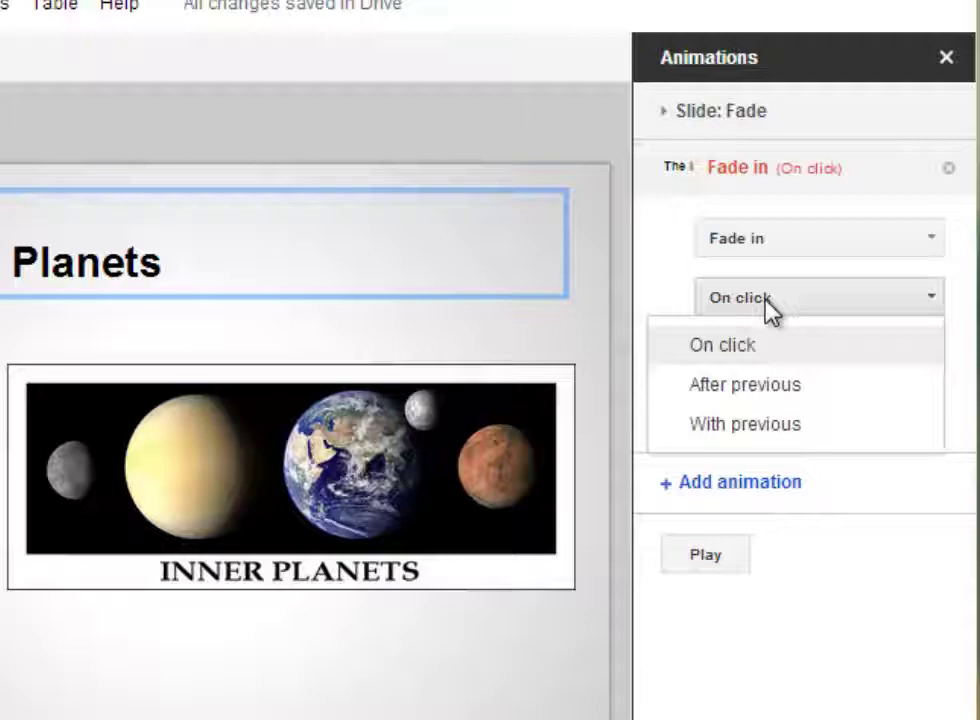
{"action": "left_click", "coordinate": [766, 304]}
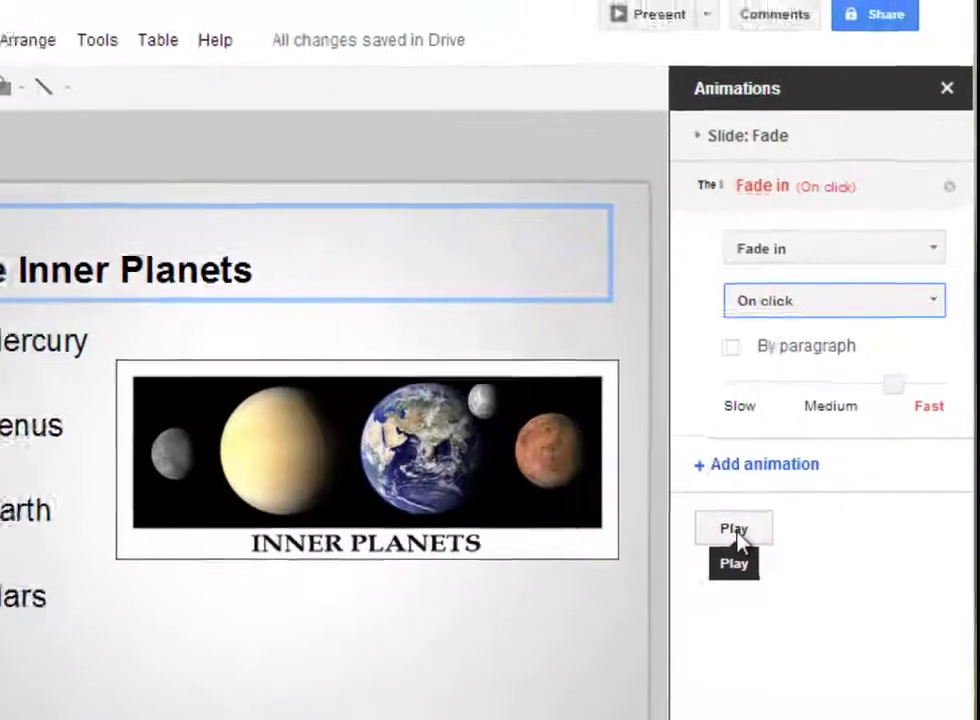
Step: Preview the title's fade-in animation, then stop the preview
{"action": "left_click", "coordinate": [735, 532]}
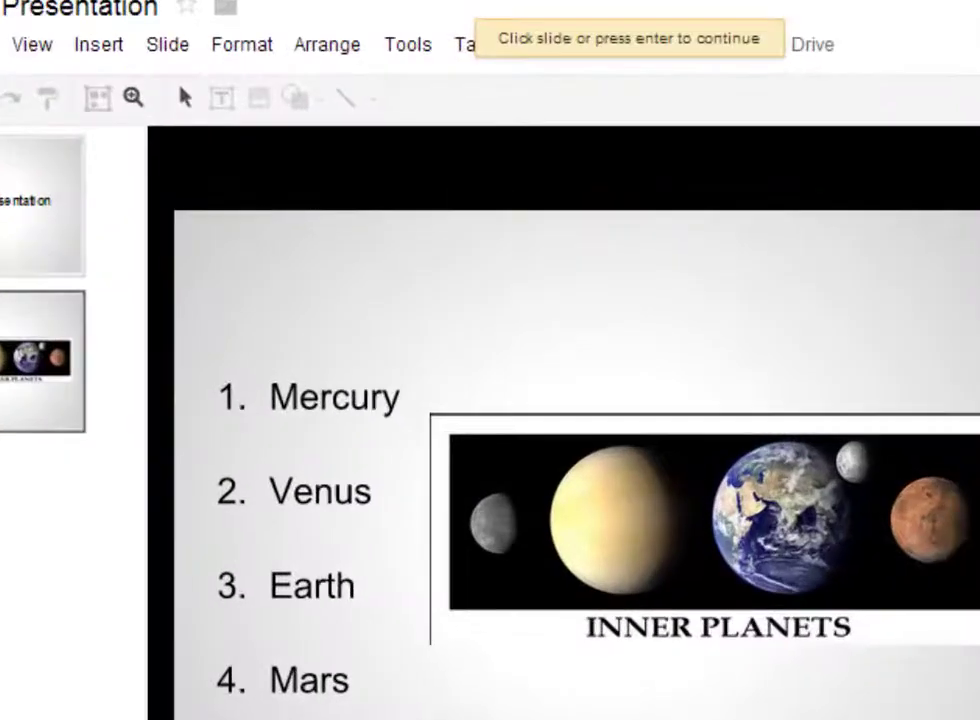
{"action": "left_click", "coordinate": [648, 576]}
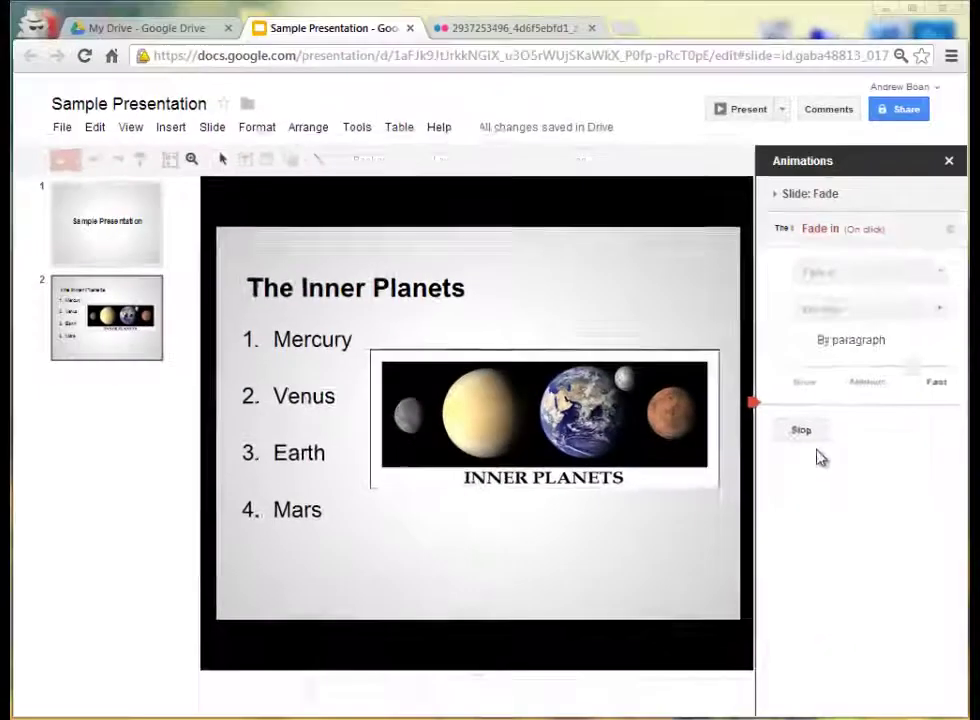
{"action": "left_click", "coordinate": [951, 481]}
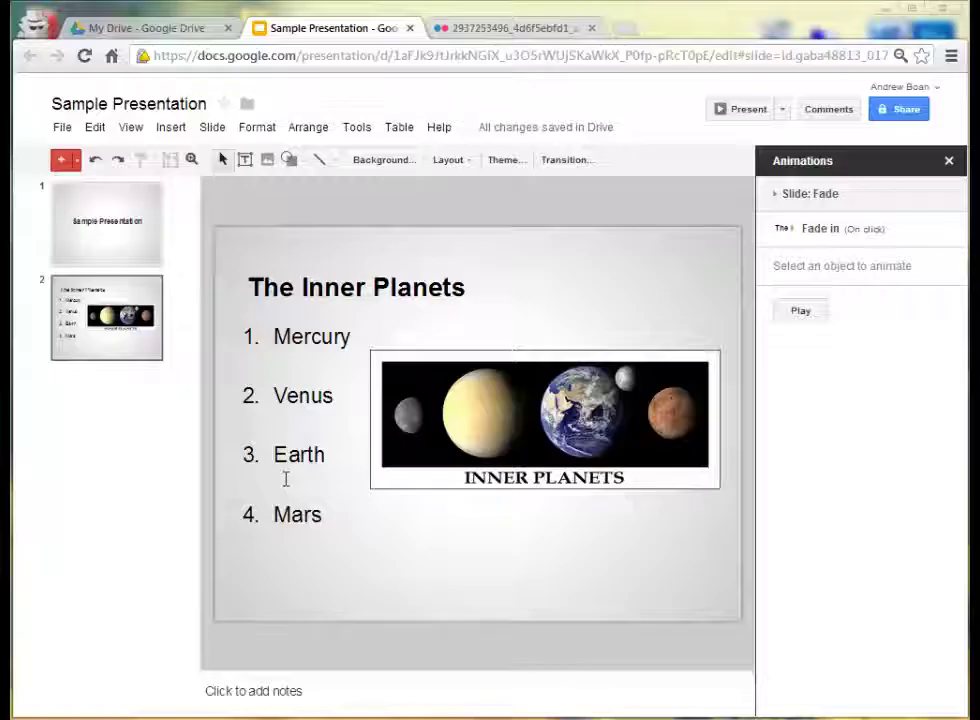
Step: Animate the planet list with Fly in, by paragraph, and preview it
{"action": "left_click", "coordinate": [296, 347]}
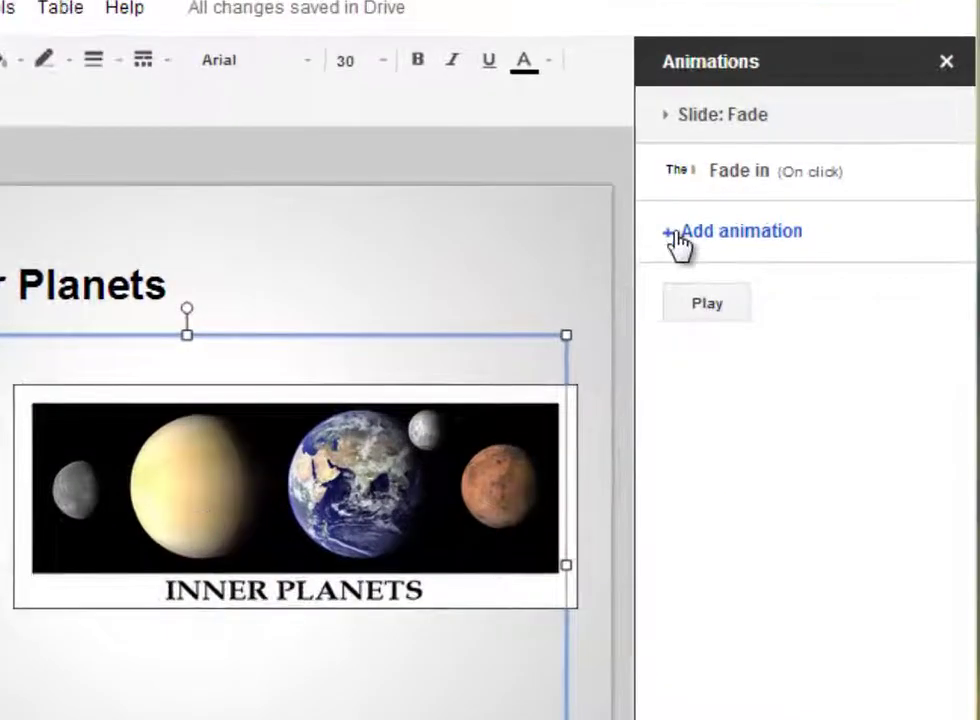
{"action": "left_click", "coordinate": [678, 241]}
{"action": "left_click", "coordinate": [788, 306]}
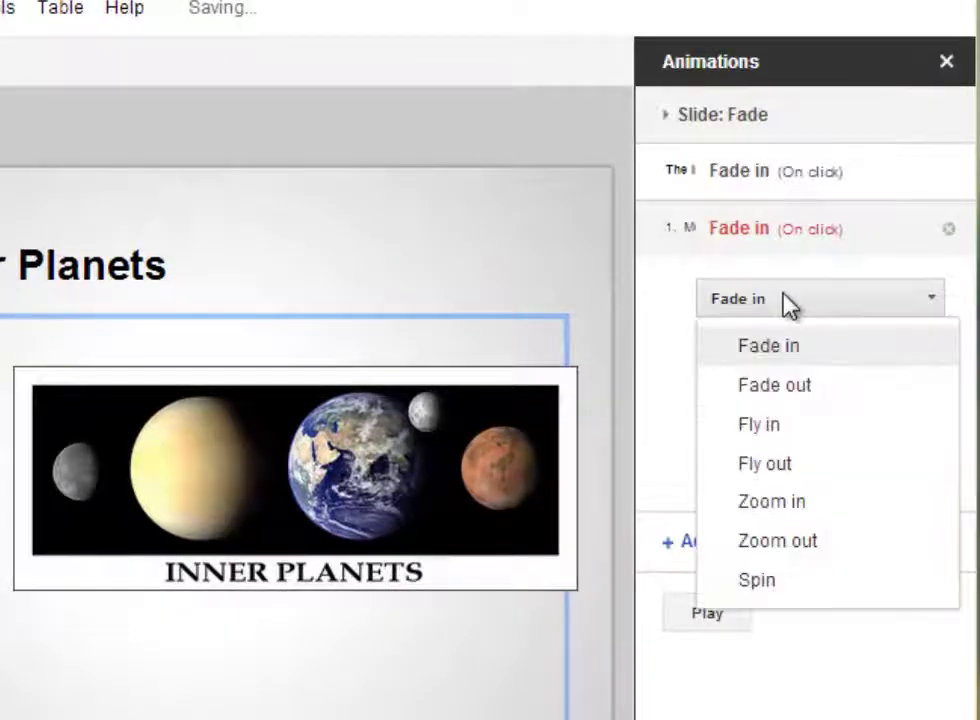
{"action": "left_click", "coordinate": [790, 438]}
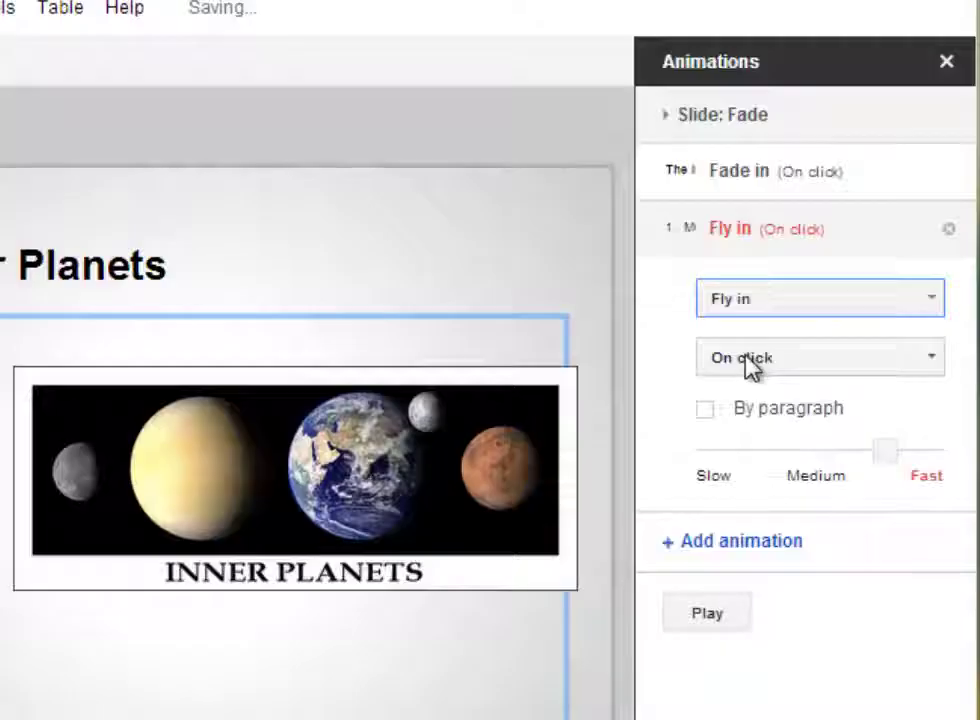
{"action": "left_click", "coordinate": [704, 418]}
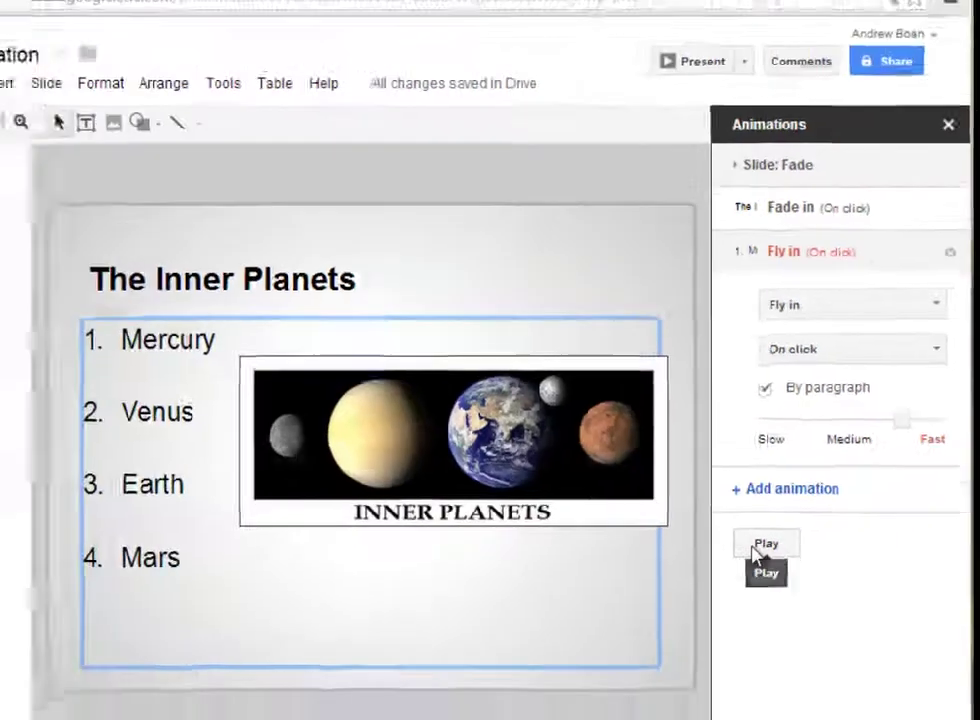
{"action": "left_click", "coordinate": [690, 618]}
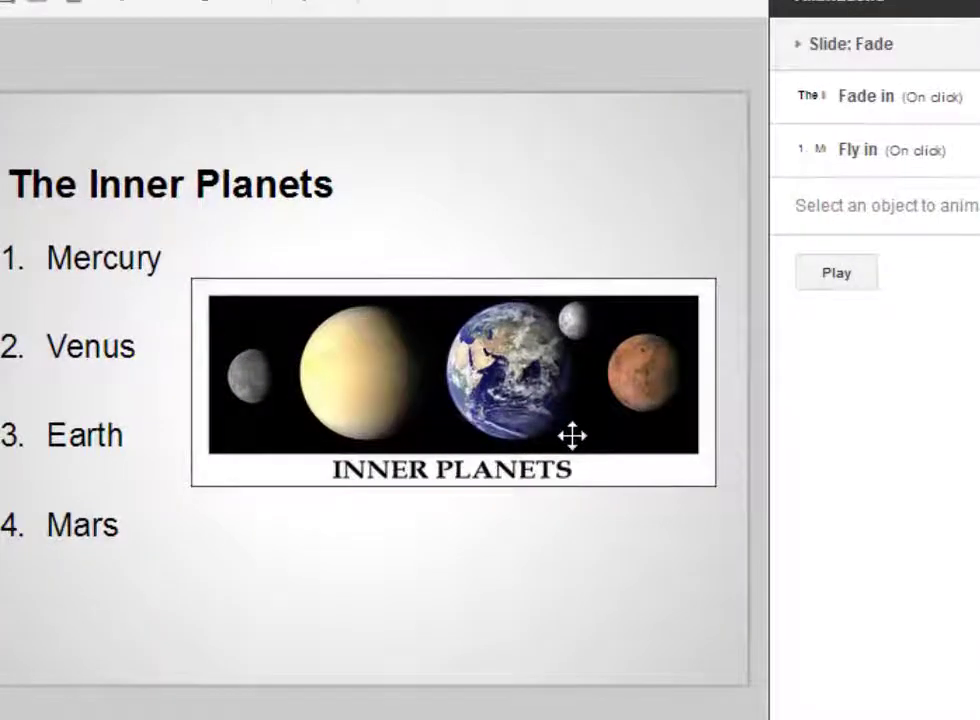
Step: Add a Fade in animation to the planets picture and preview it
{"action": "left_click", "coordinate": [494, 405]}
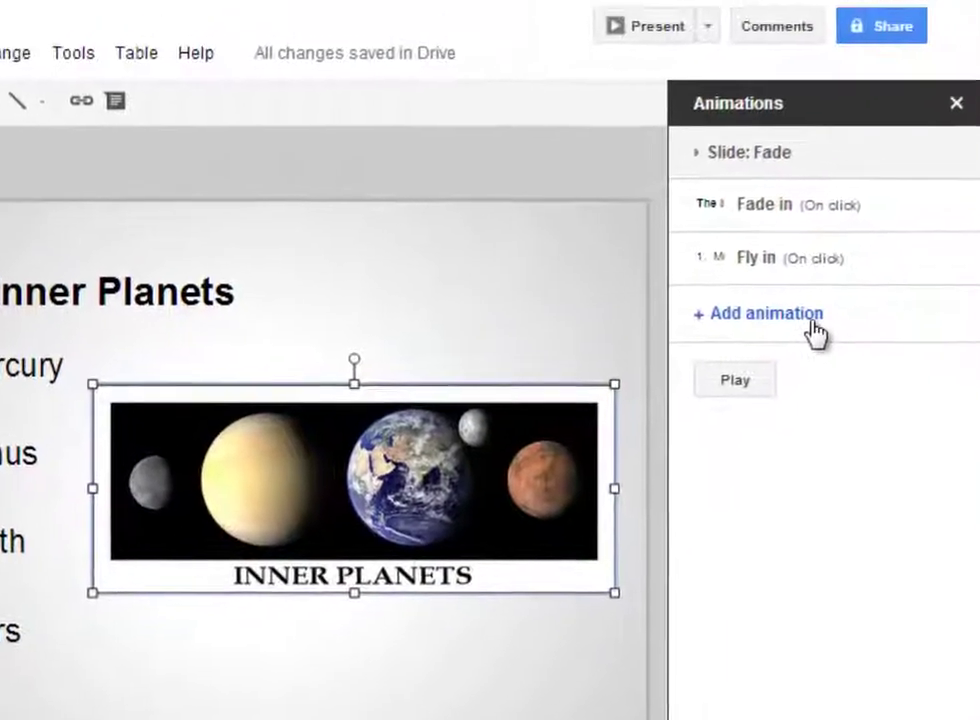
{"action": "left_click", "coordinate": [910, 207]}
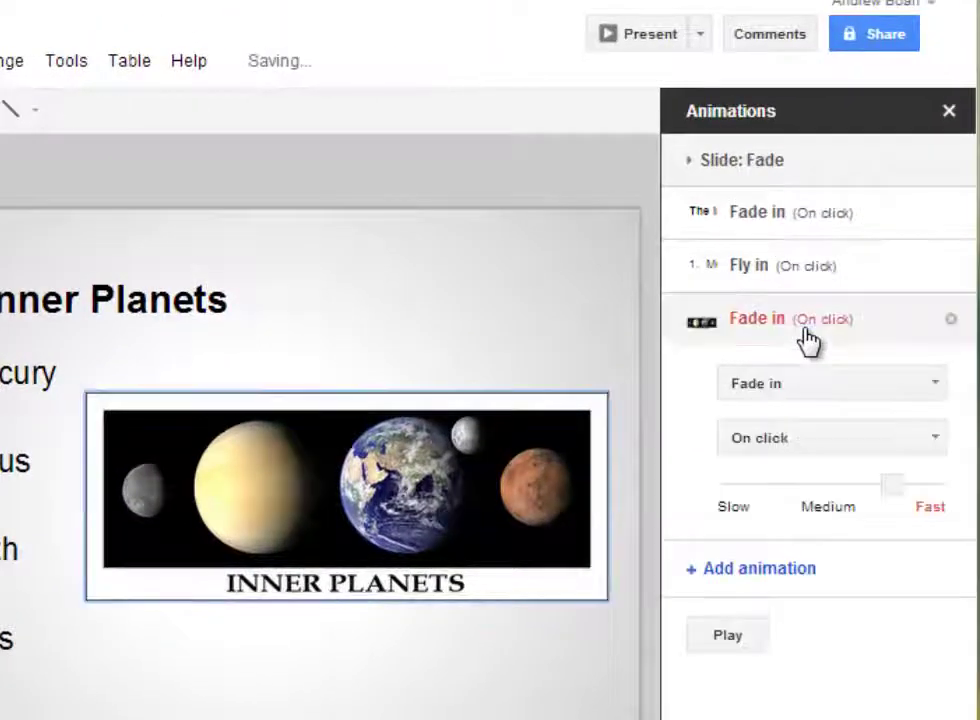
{"action": "left_click", "coordinate": [824, 385]}
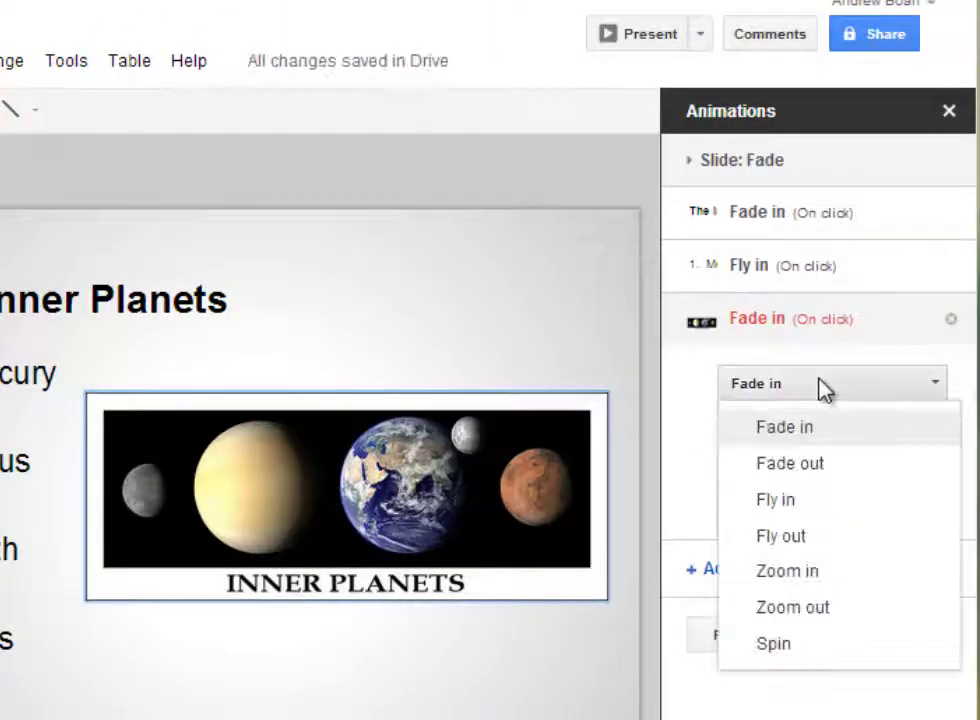
{"action": "left_click", "coordinate": [818, 432]}
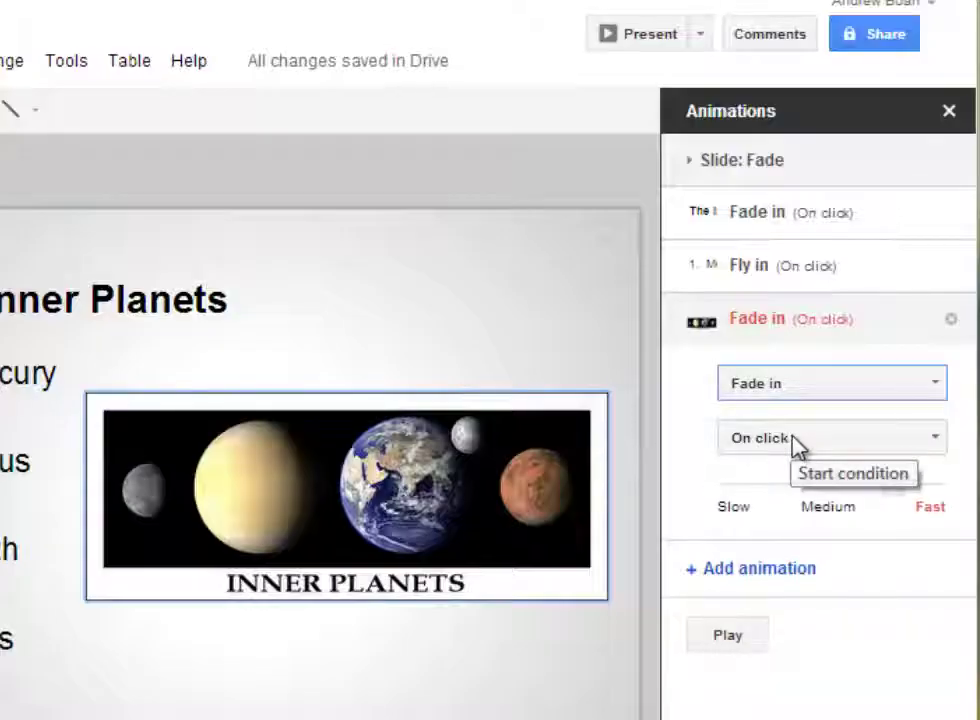
{"action": "left_click", "coordinate": [736, 640]}
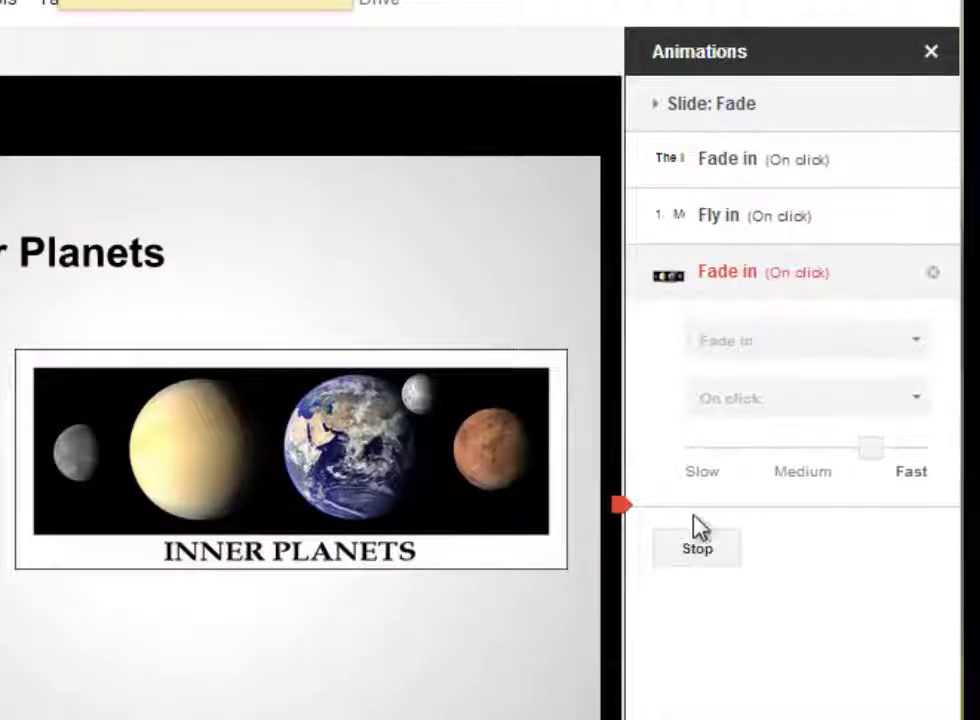
Step: Move the picture's Fade in animation above the title and list animations, then preview the order
{"action": "left_click", "coordinate": [698, 545]}
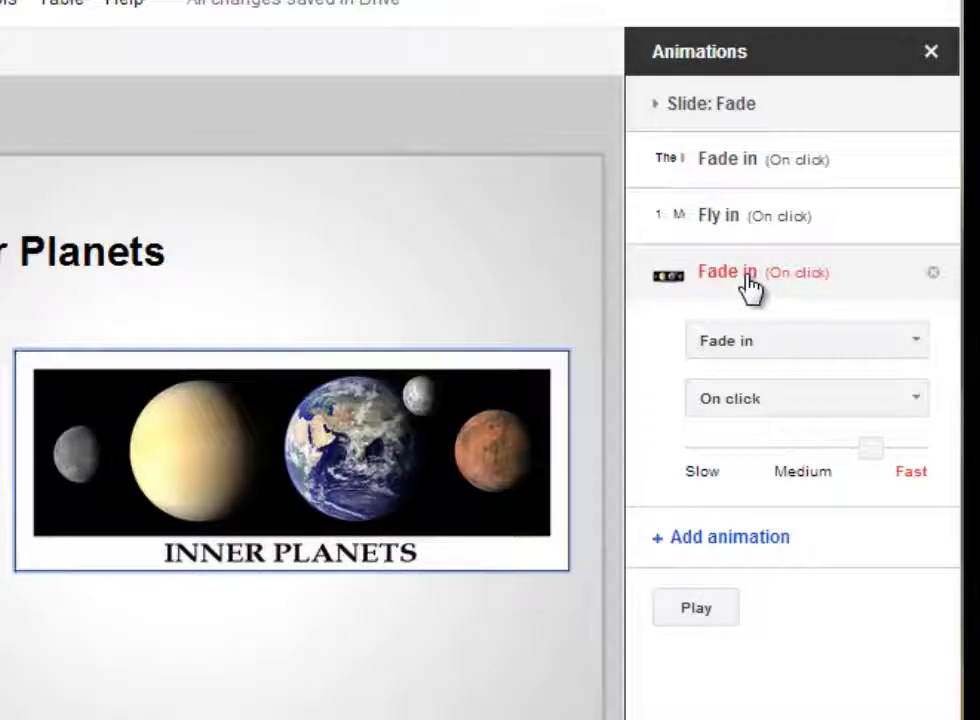
{"action": "left_click_drag", "start_coordinate": [752, 284], "coordinate": [754, 172]}
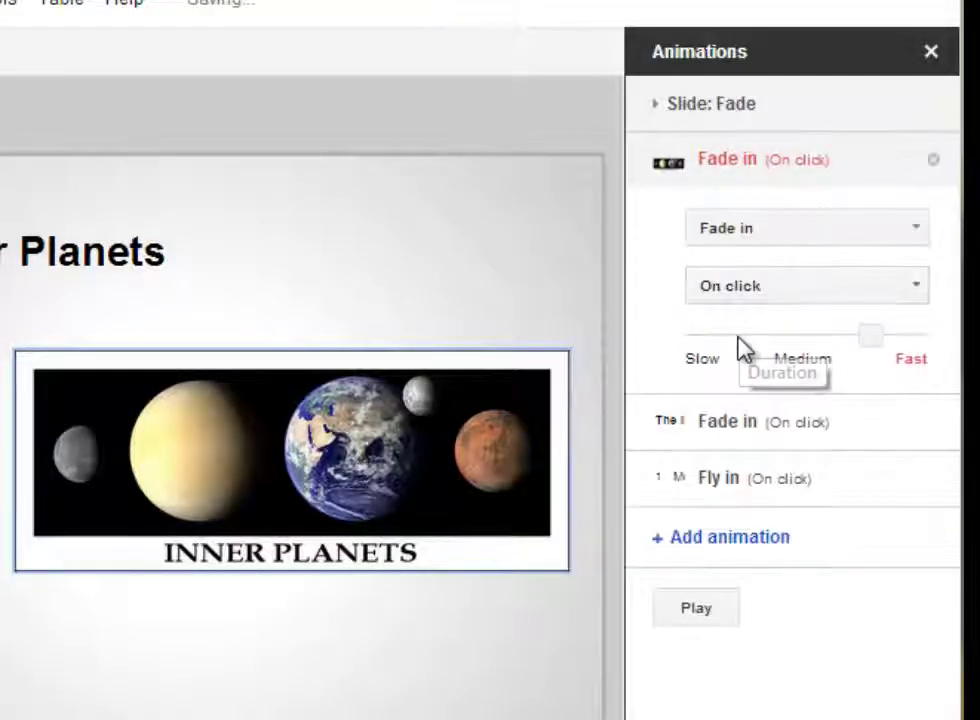
{"action": "left_click", "coordinate": [709, 606]}
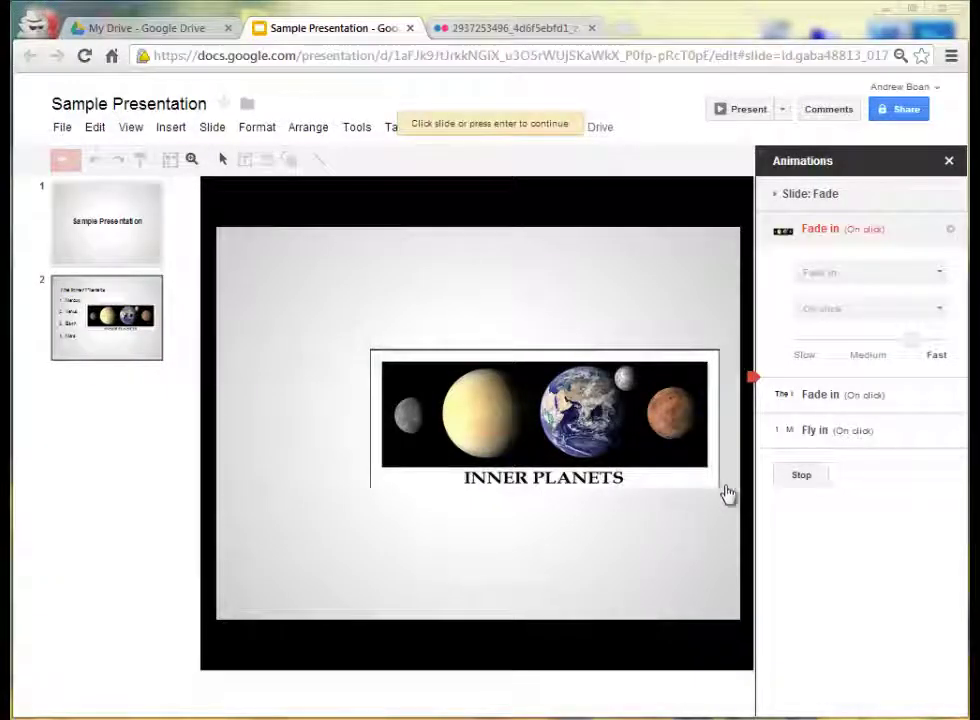
{"action": "left_click", "coordinate": [785, 476]}
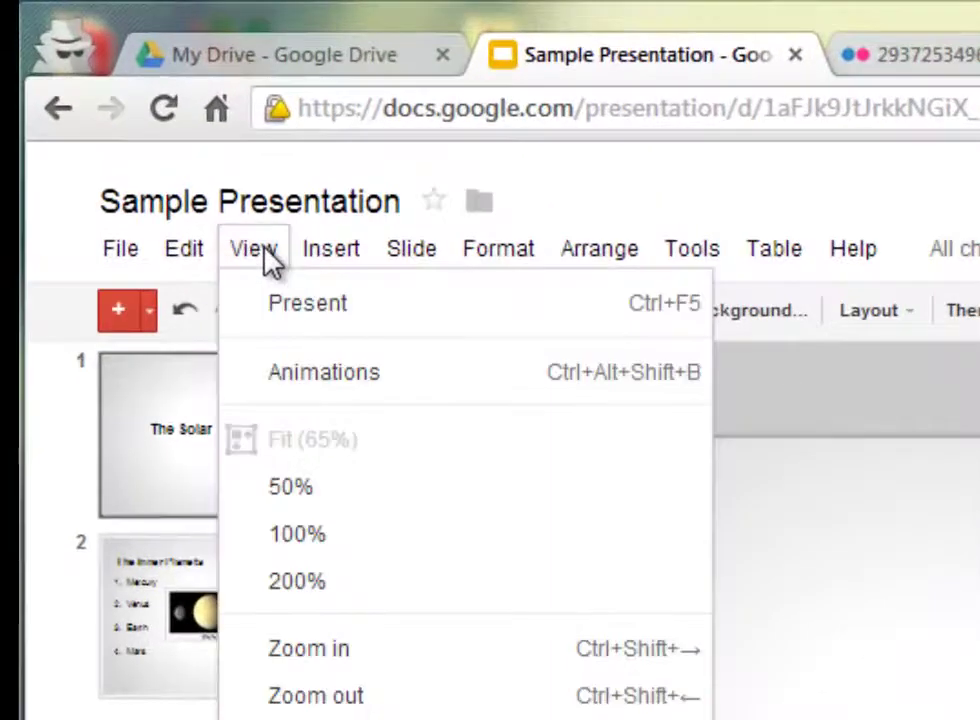
Step: Start the slideshow from View > Present and advance to the Inner Planets slide's animations
{"action": "left_click", "coordinate": [132, 128]}
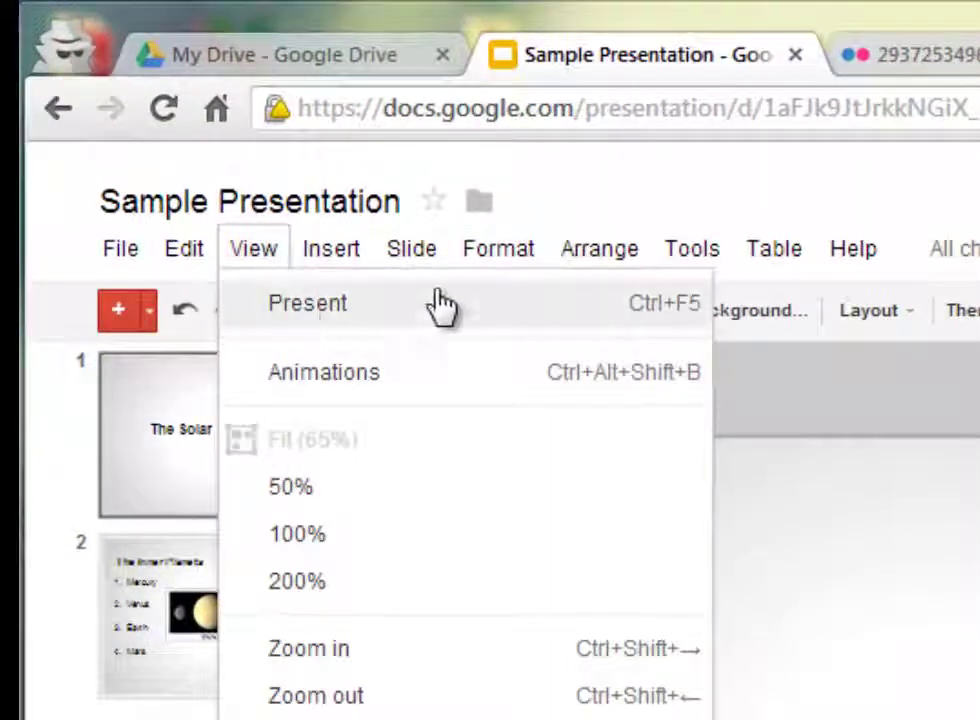
{"action": "left_click", "coordinate": [641, 195]}
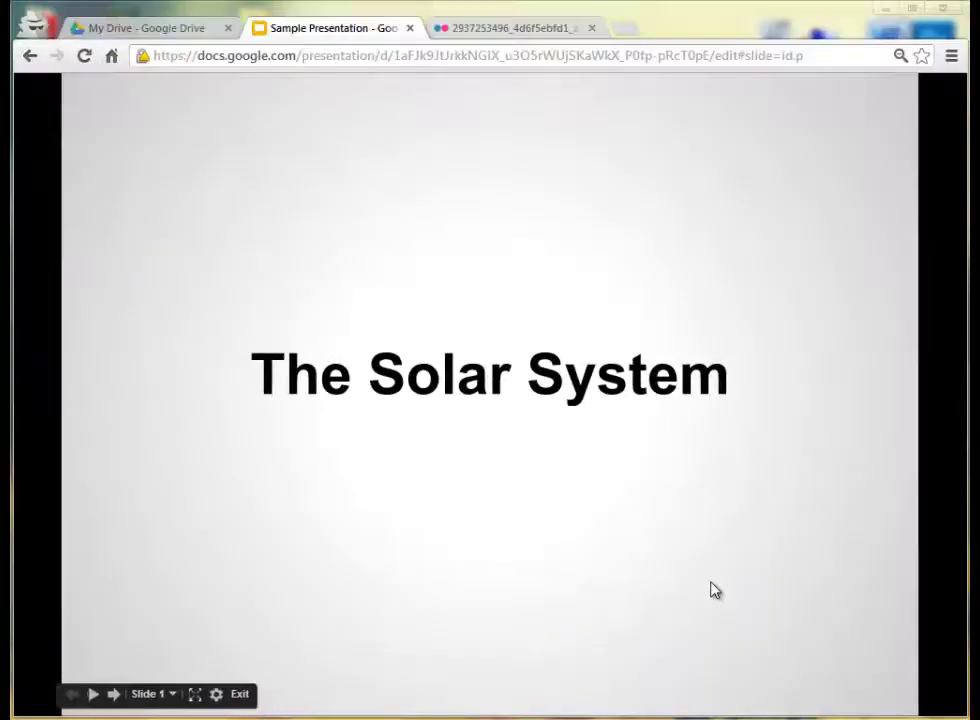
{"action": "key", "text": "Right"}
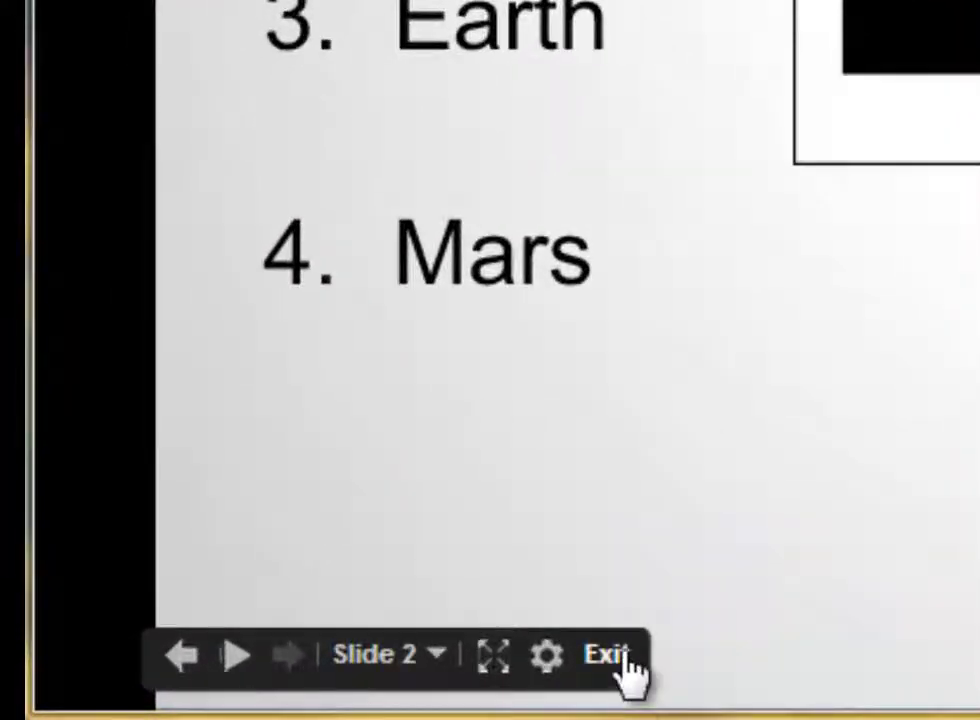
Step: Exit the slideshow and return to the Google Drive file list
{"action": "left_click", "coordinate": [626, 656]}
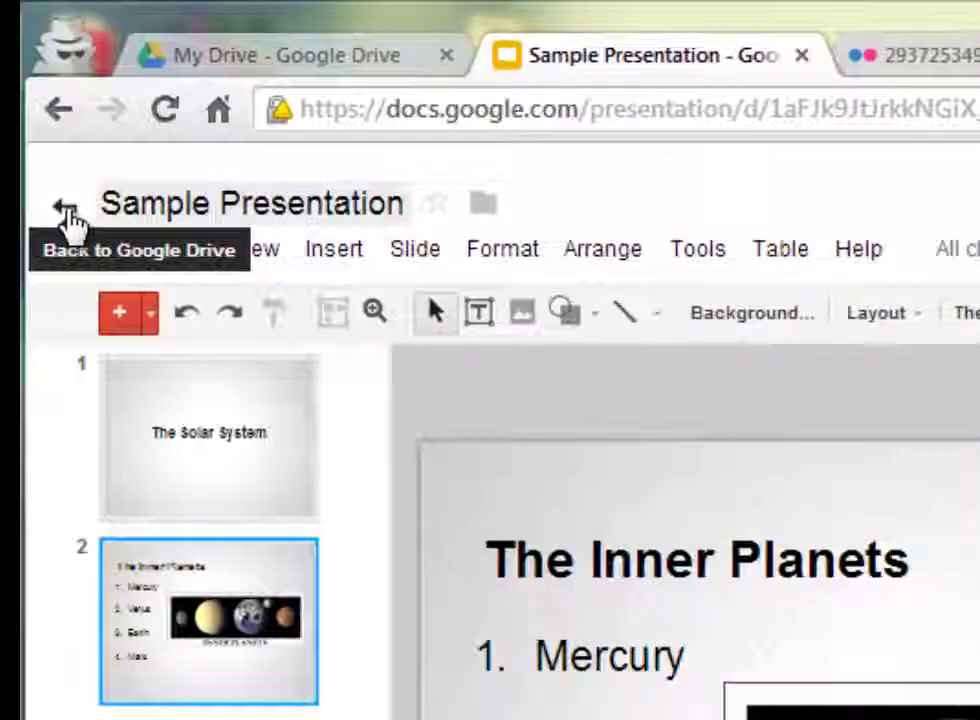
{"action": "left_click", "coordinate": [78, 250]}
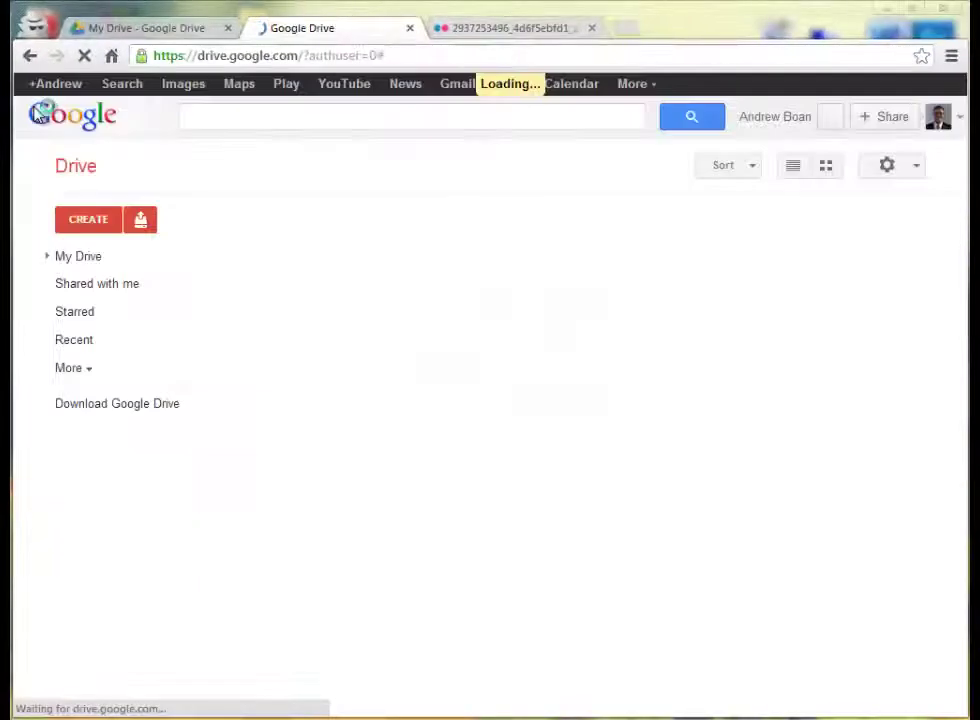